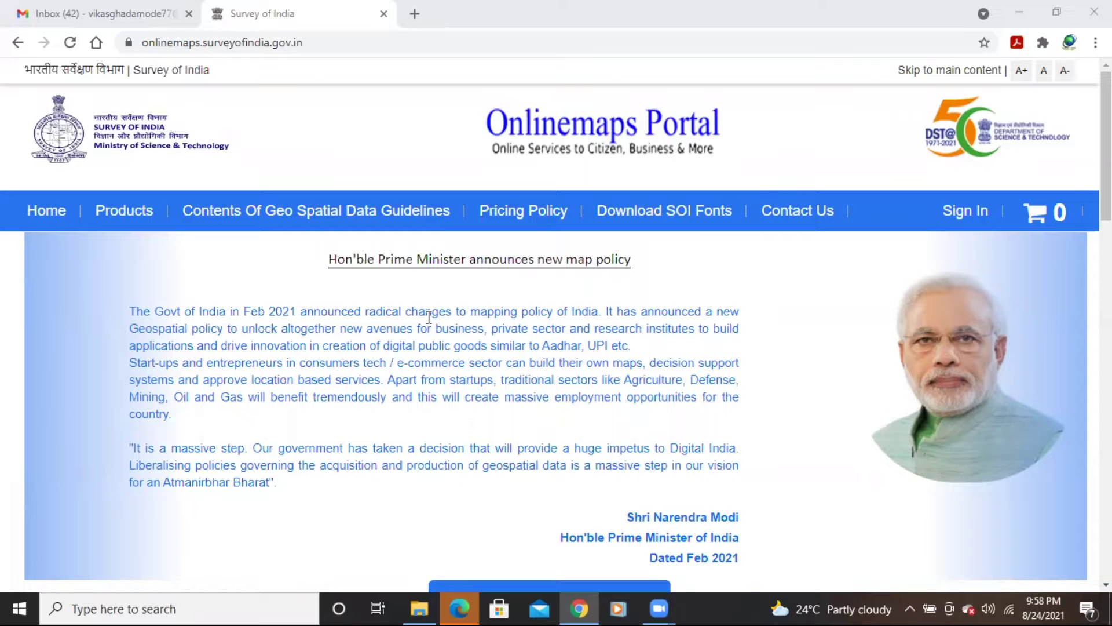
# In a new tab, run the recent Google search 'survey of india nakshe portal'
pyautogui.scroll(-1, 504, 352)
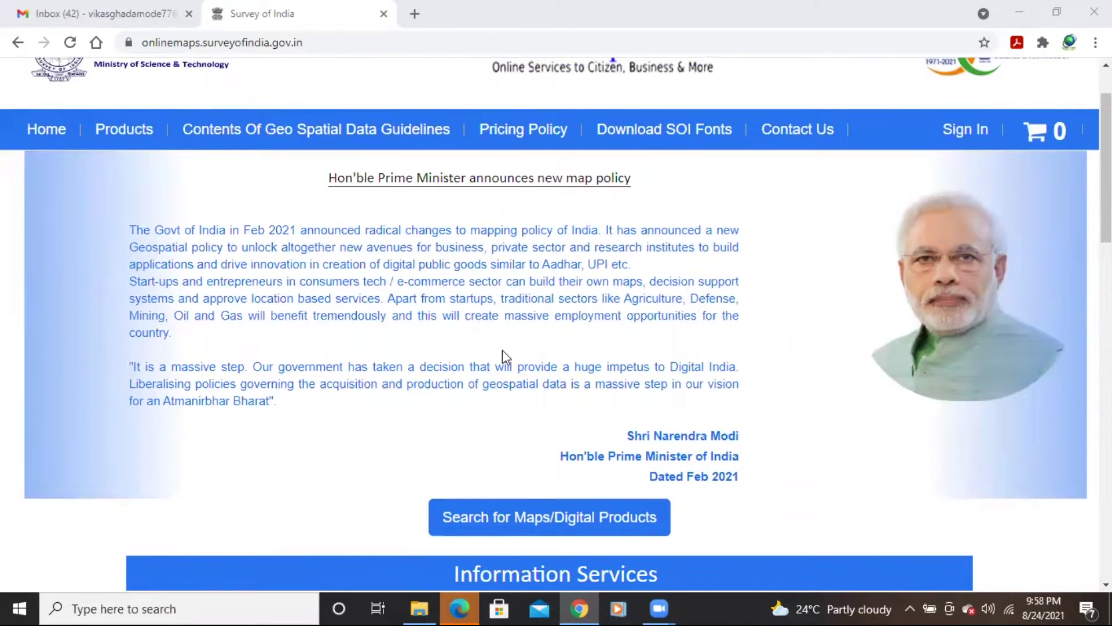
pyautogui.scroll(1, 502, 350)
pyautogui.scroll(-9, 500, 399)
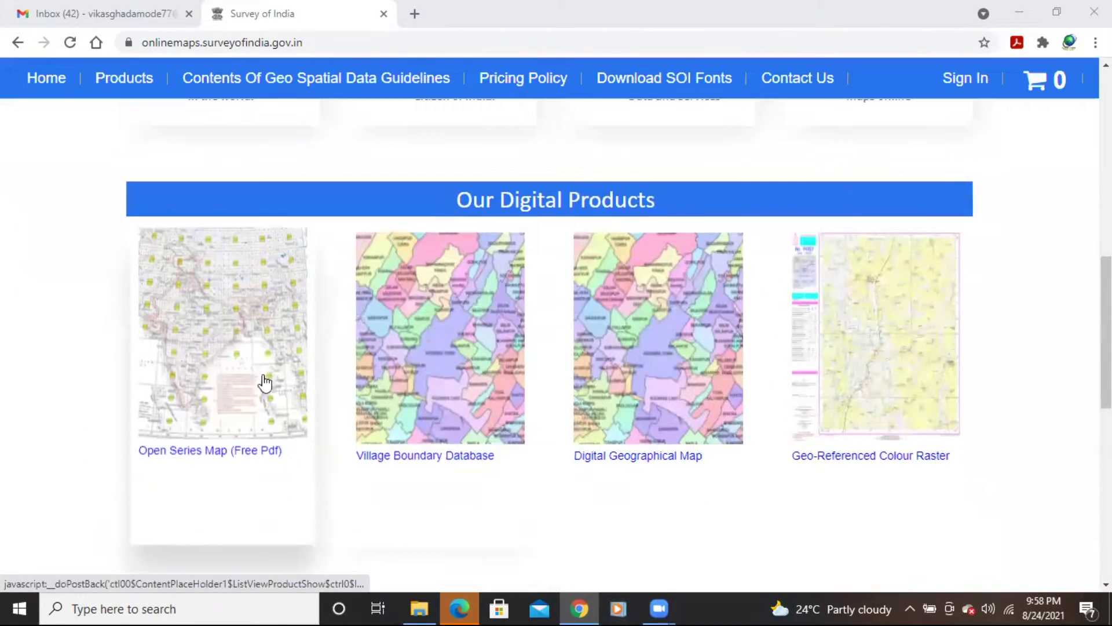
pyautogui.scroll(10, 360, 392)
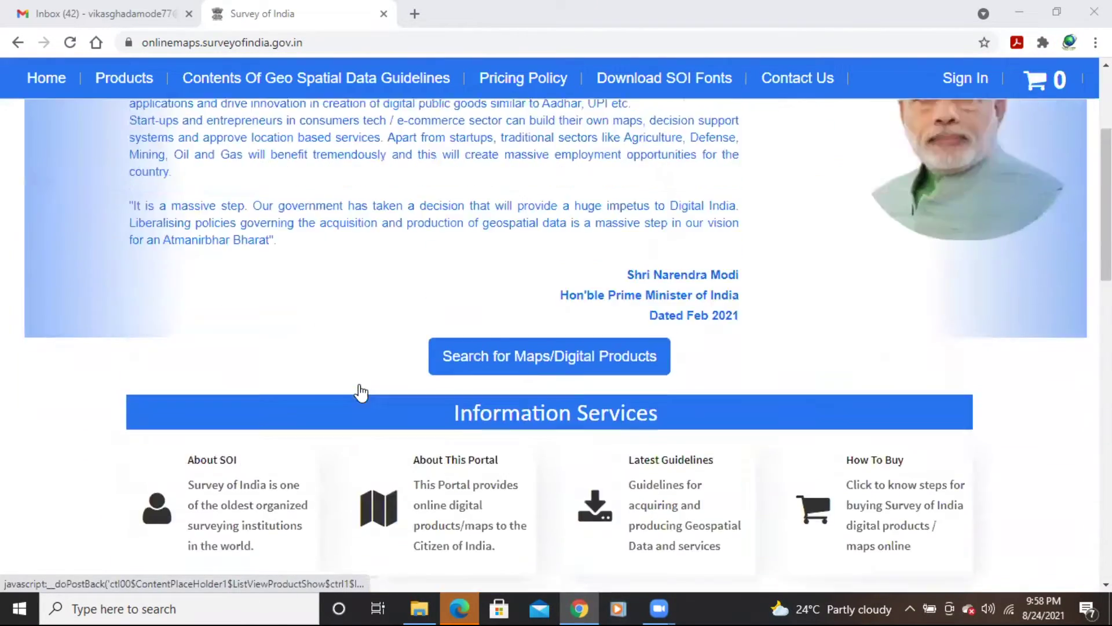
pyautogui.click(415, 14)
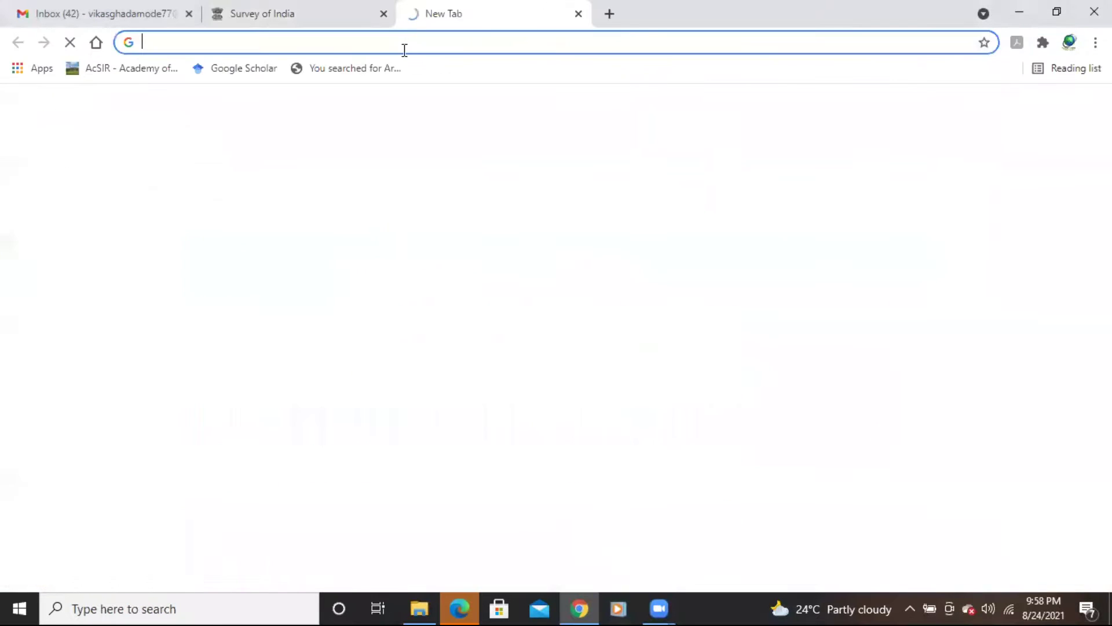
pyautogui.click(404, 46)
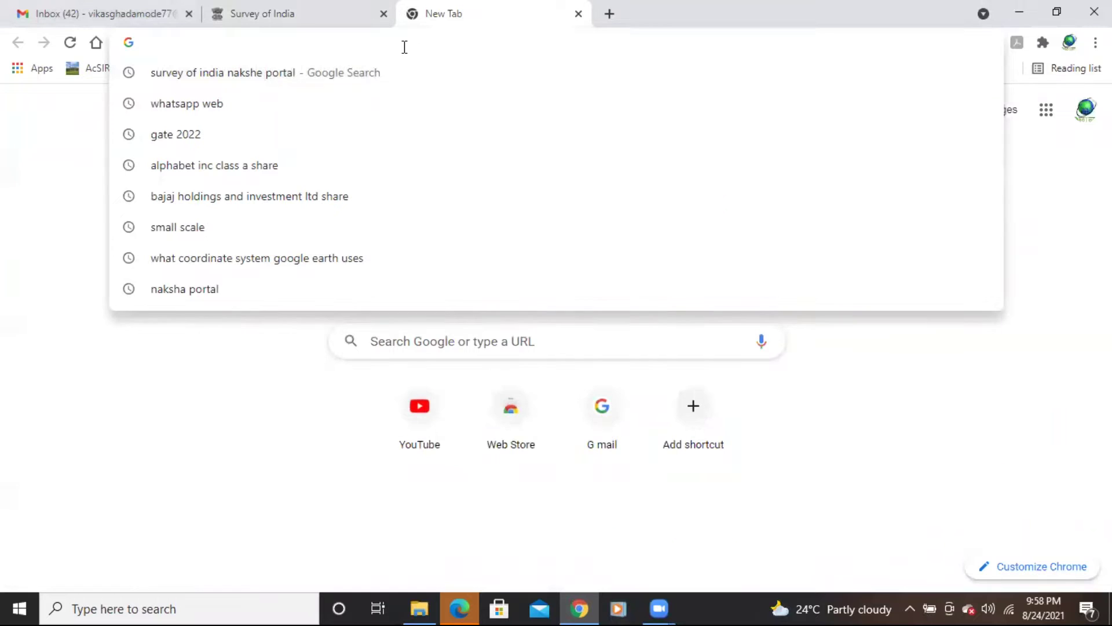
pyautogui.click(319, 80)
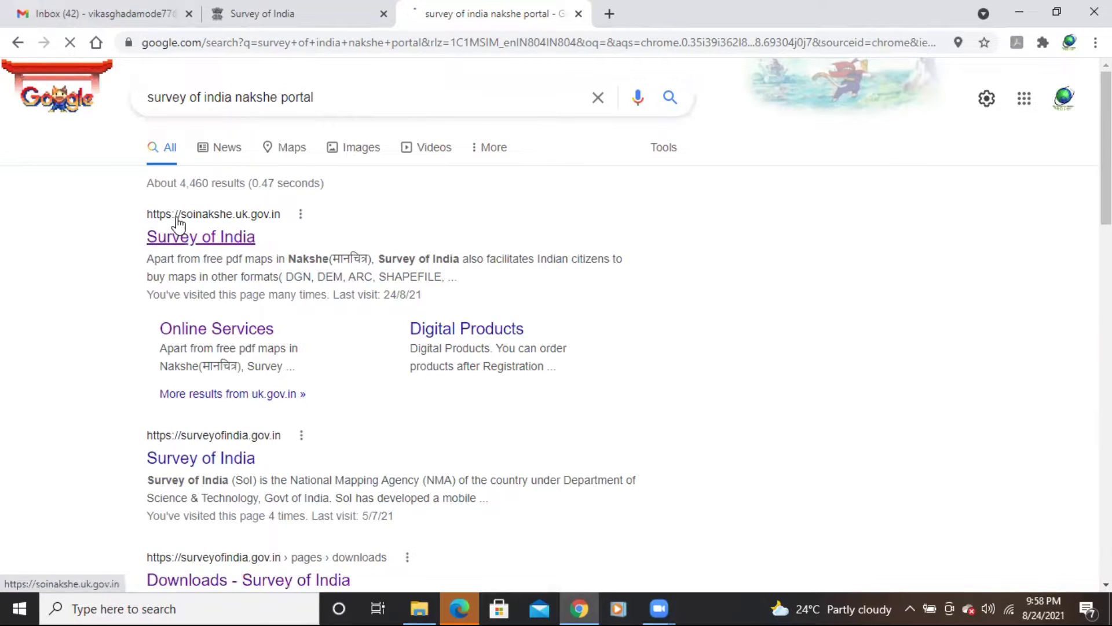
# Open the soinakshe.uk.gov.in result and follow its redirect to the Onlinemaps Portal announcement
pyautogui.click(208, 242)
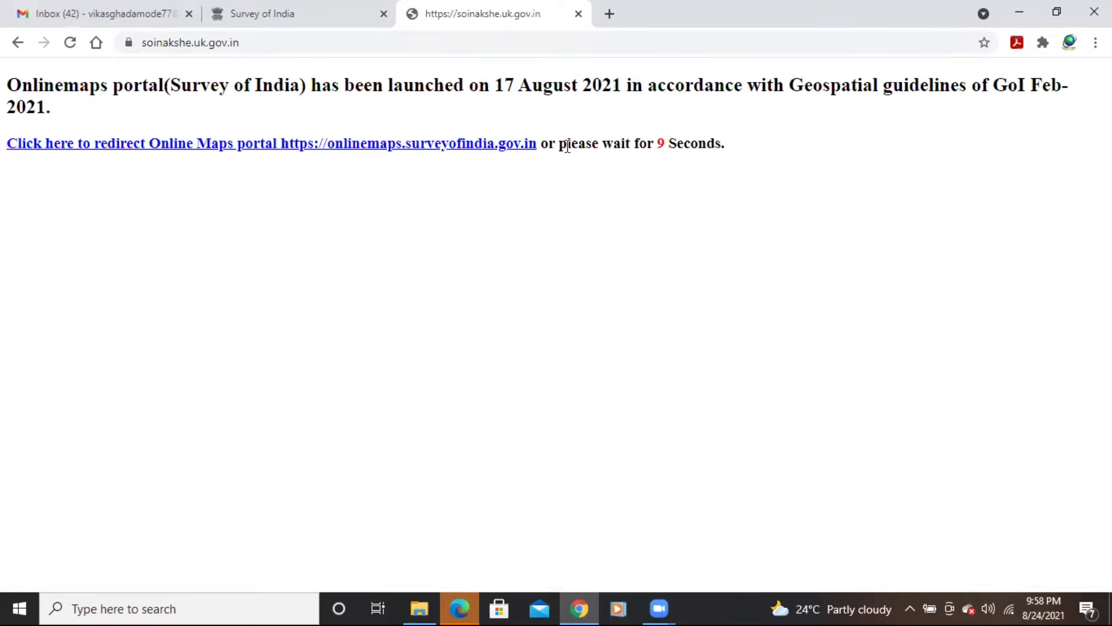
pyautogui.moveTo(569, 145); pyautogui.dragTo(725, 146)
pyautogui.click(705, 198)
pyautogui.moveTo(170, 85); pyautogui.dragTo(320, 86)
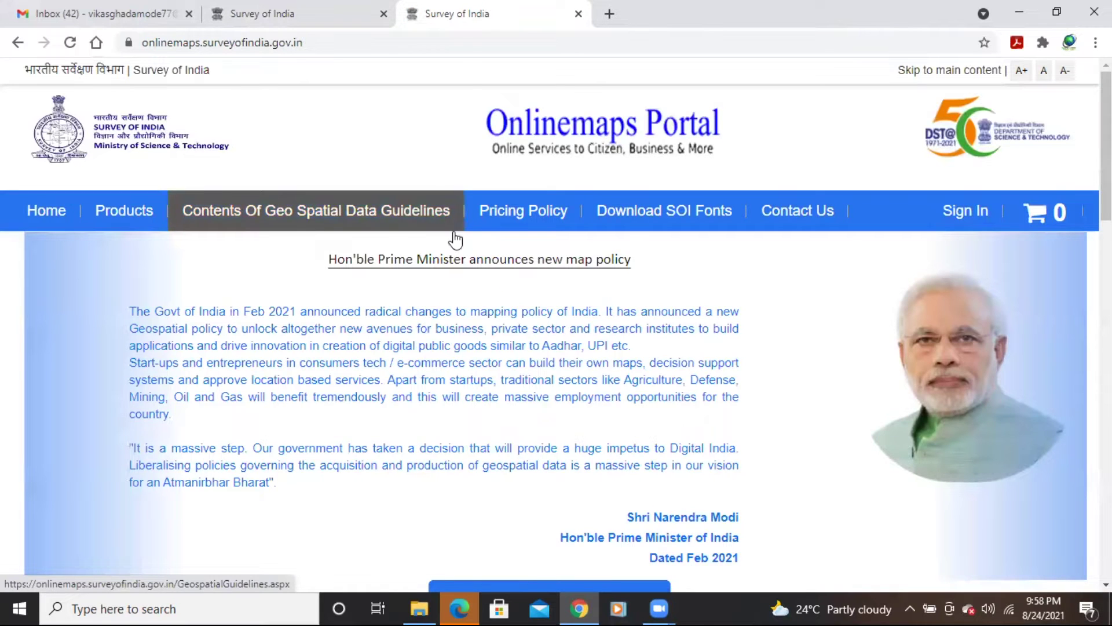
# Scroll to Our Digital Products and open the Open Series Map (Free Pdf) card
pyautogui.scroll(-9, 502, 336)
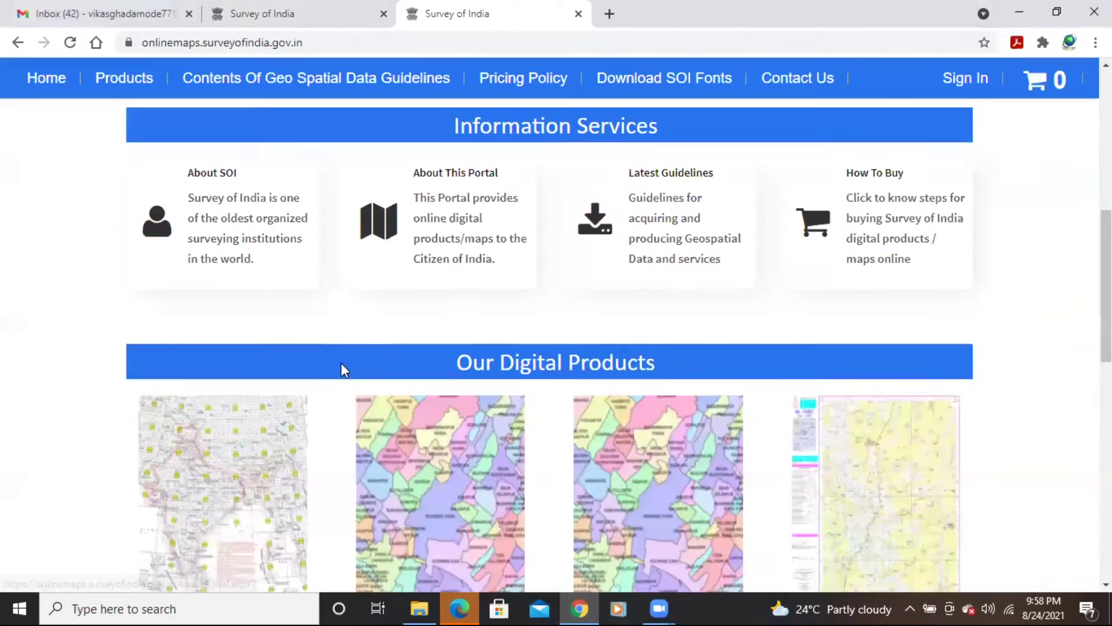
pyautogui.scroll(-3, 311, 432)
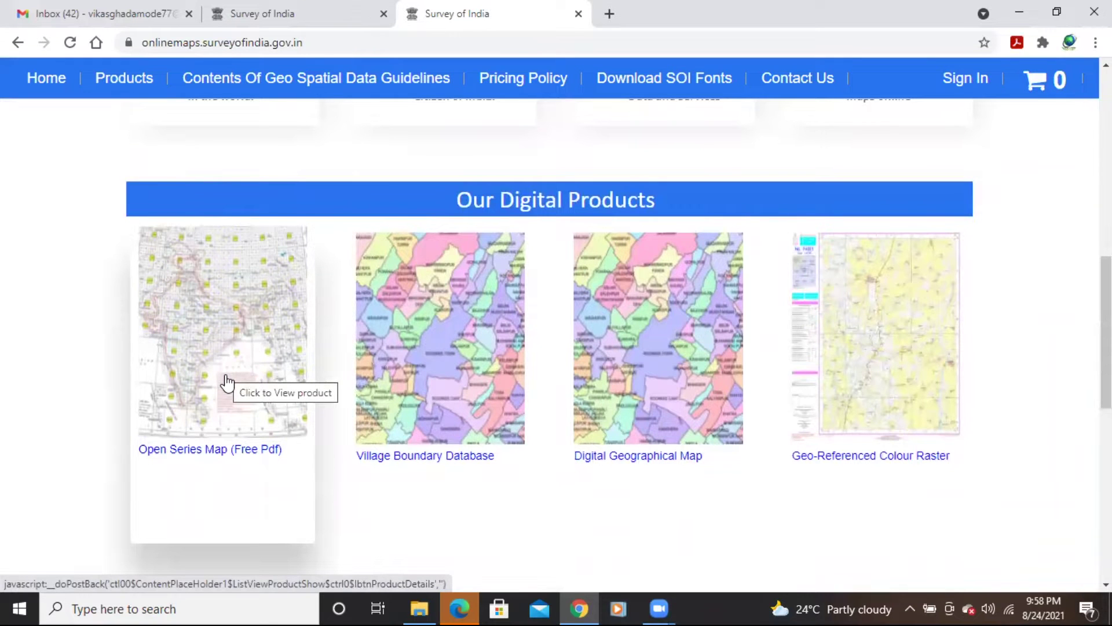
pyautogui.scroll(-4, 446, 377)
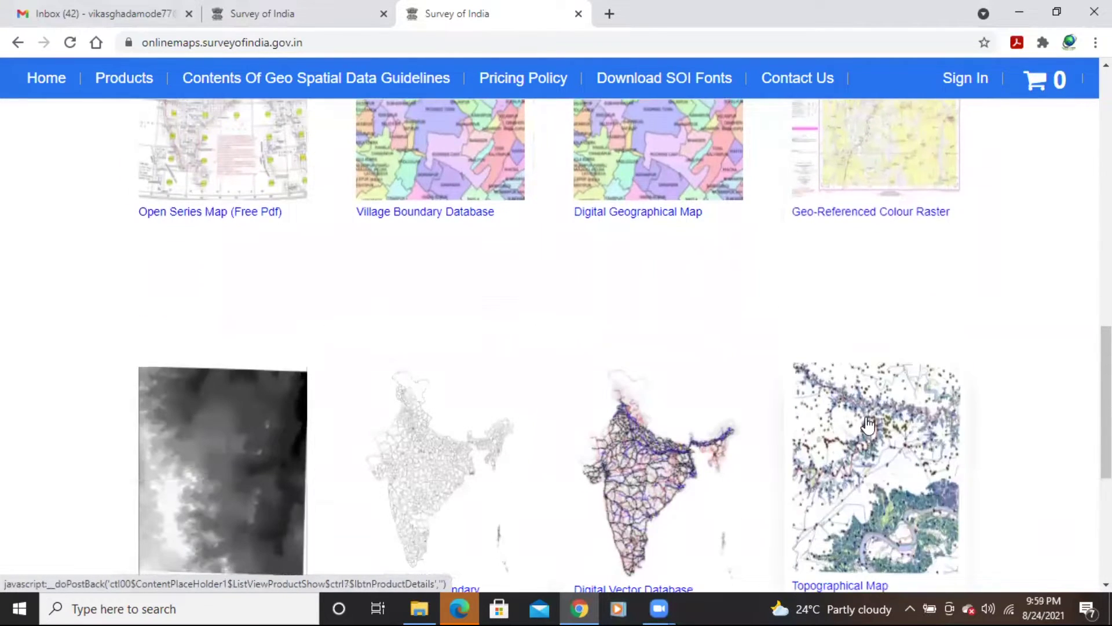
pyautogui.scroll(-3, 868, 424)
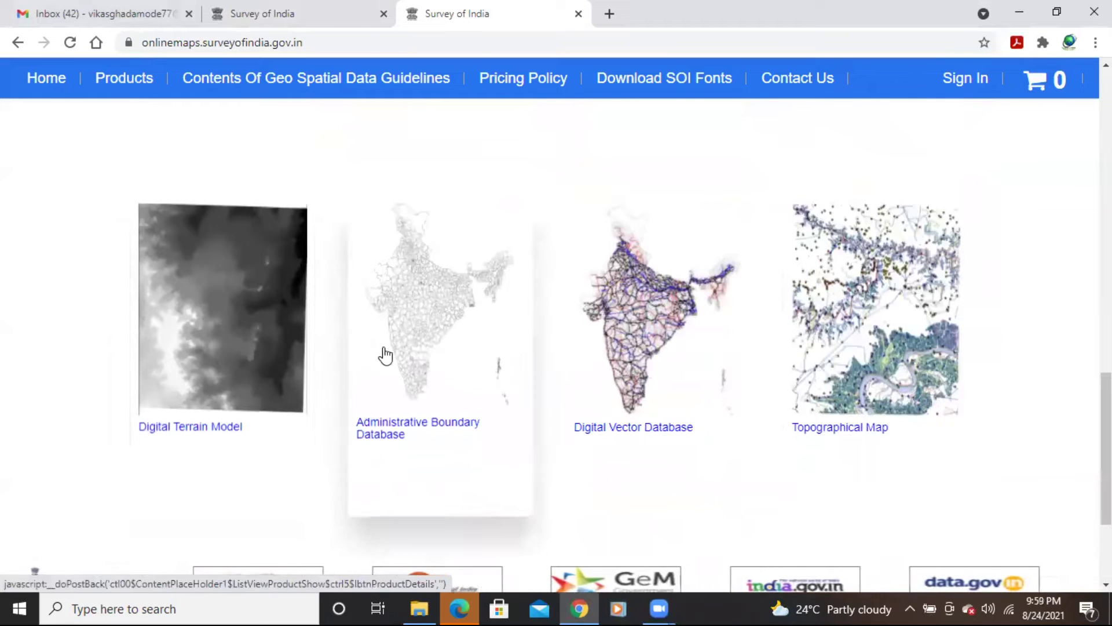
pyautogui.scroll(3, 784, 373)
pyautogui.scroll(5, 348, 372)
pyautogui.click(231, 382)
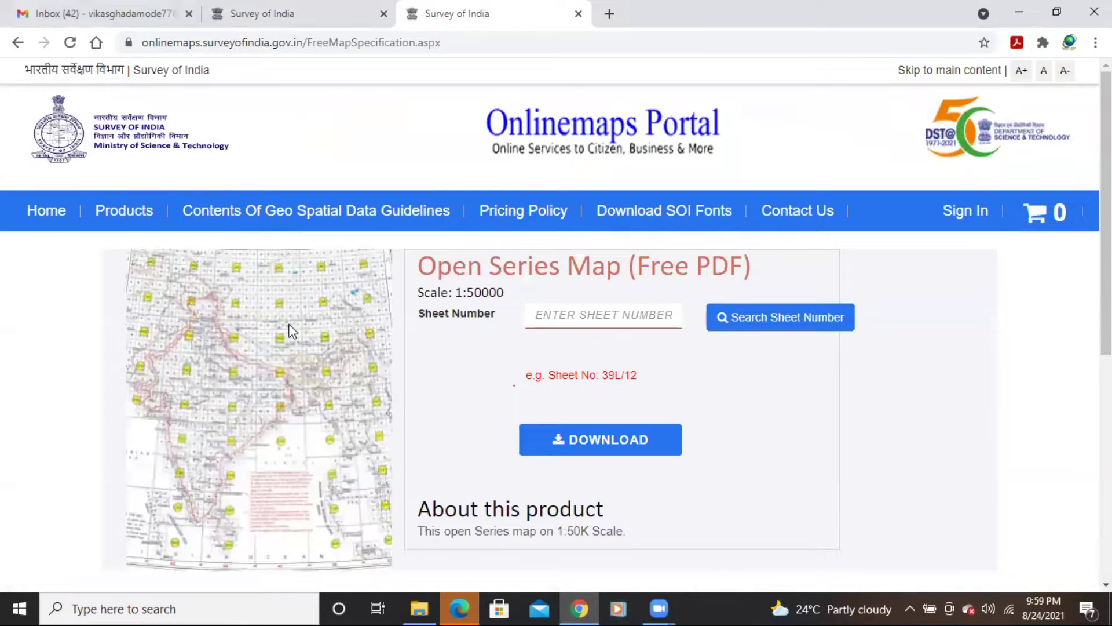
pyautogui.scroll(-3, 273, 356)
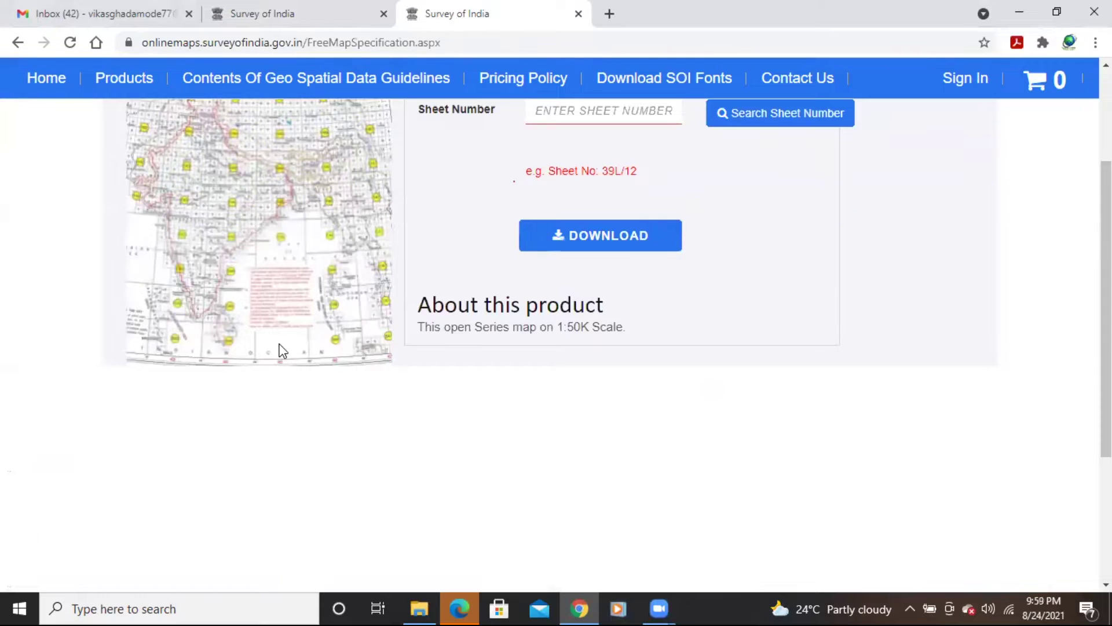
pyautogui.scroll(2, 281, 351)
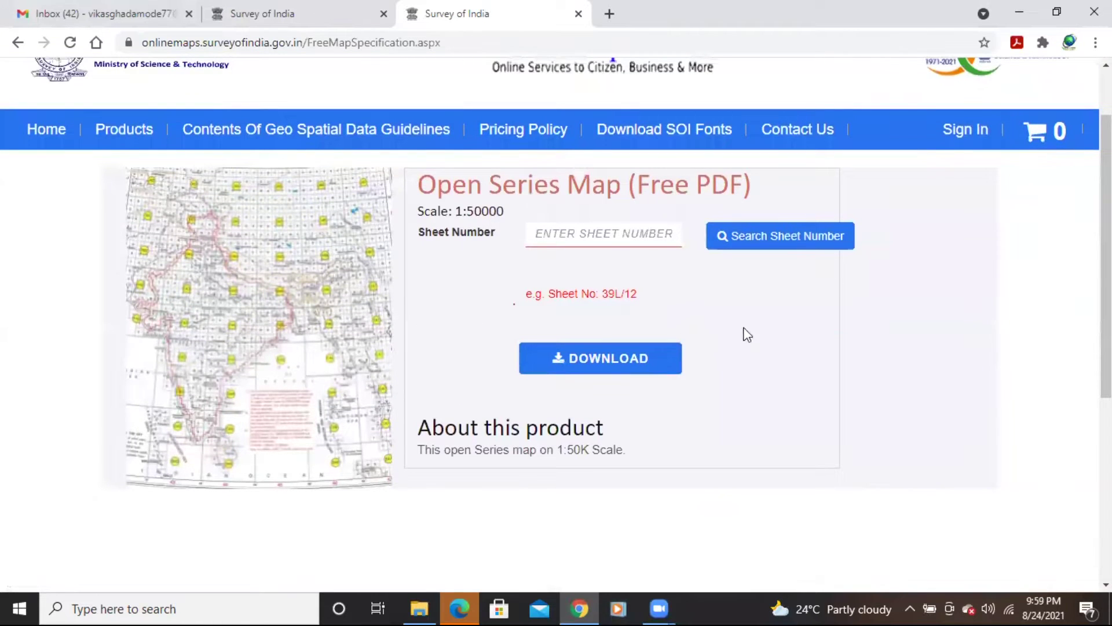
# From the Sign In page, choose Register Here and review the user categories
pyautogui.click(965, 136)
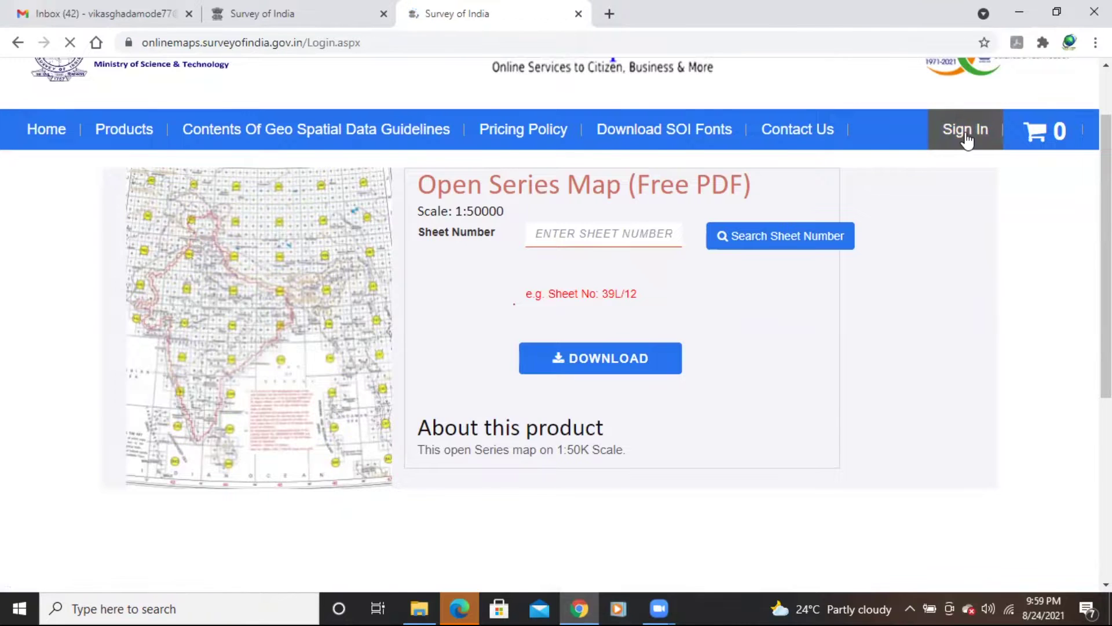
pyautogui.scroll(-1, 571, 433)
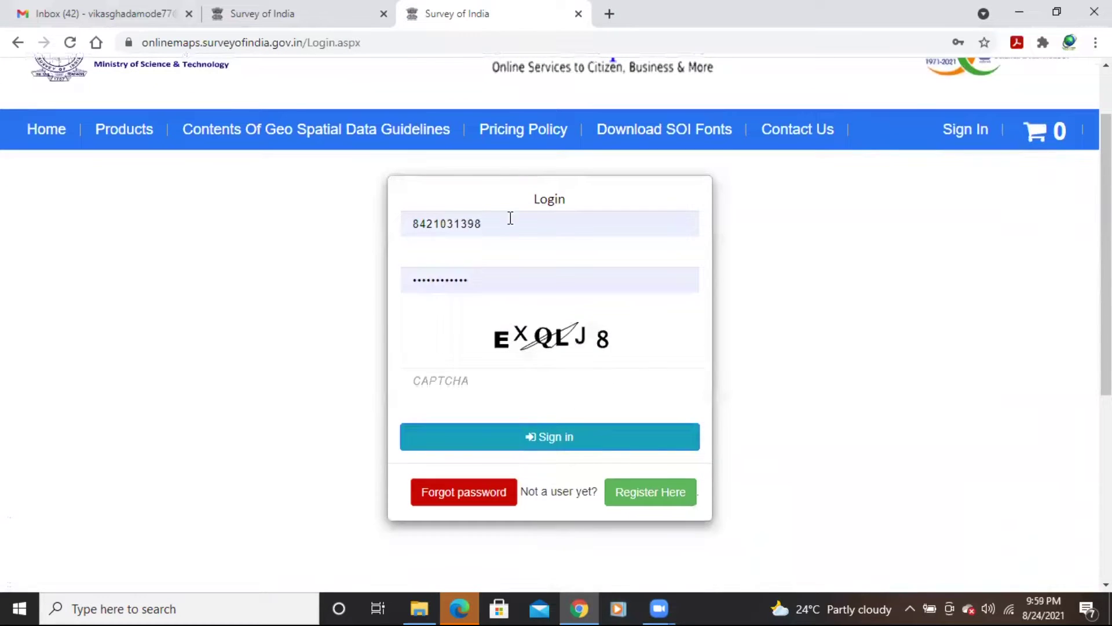
pyautogui.click(640, 498)
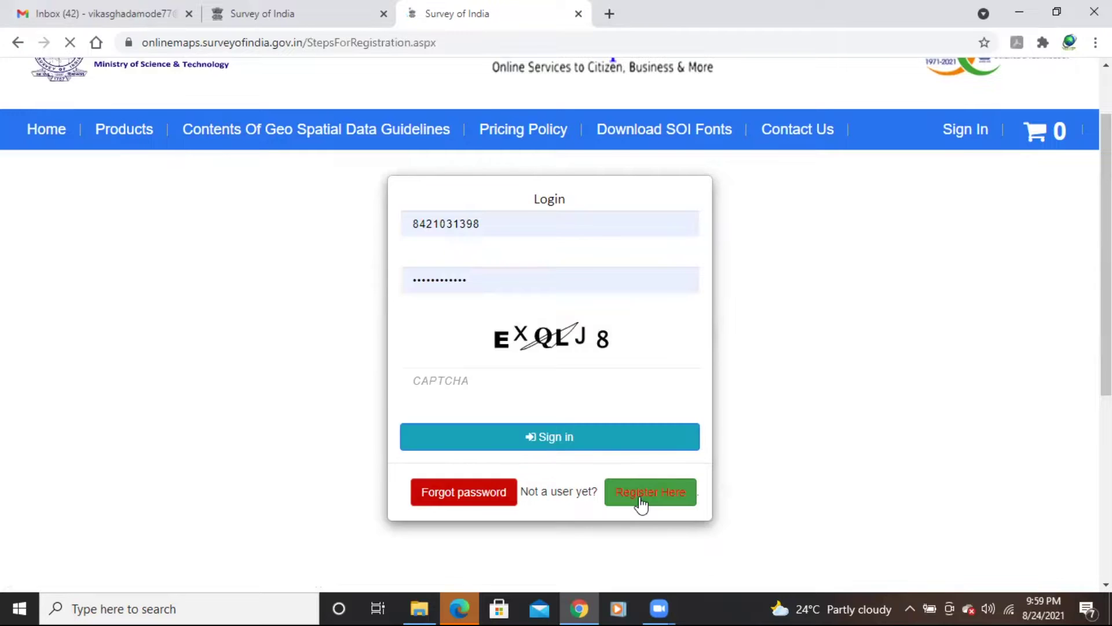
pyautogui.scroll(-4, 350, 389)
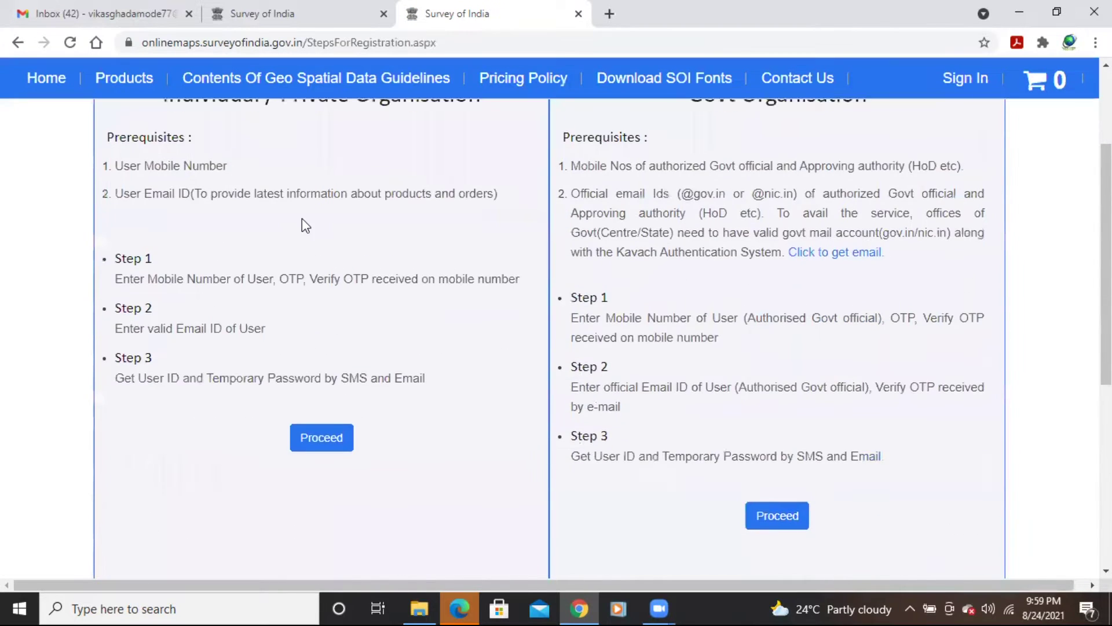
pyautogui.scroll(2, 305, 225)
pyautogui.moveTo(267, 214); pyautogui.dragTo(440, 213)
pyautogui.click(564, 239)
pyautogui.moveTo(665, 210); pyautogui.dragTo(863, 251)
pyautogui.click(636, 249)
# Read the registration steps and proceed under Individual/Private Organisation
pyautogui.scroll(-2, 340, 272)
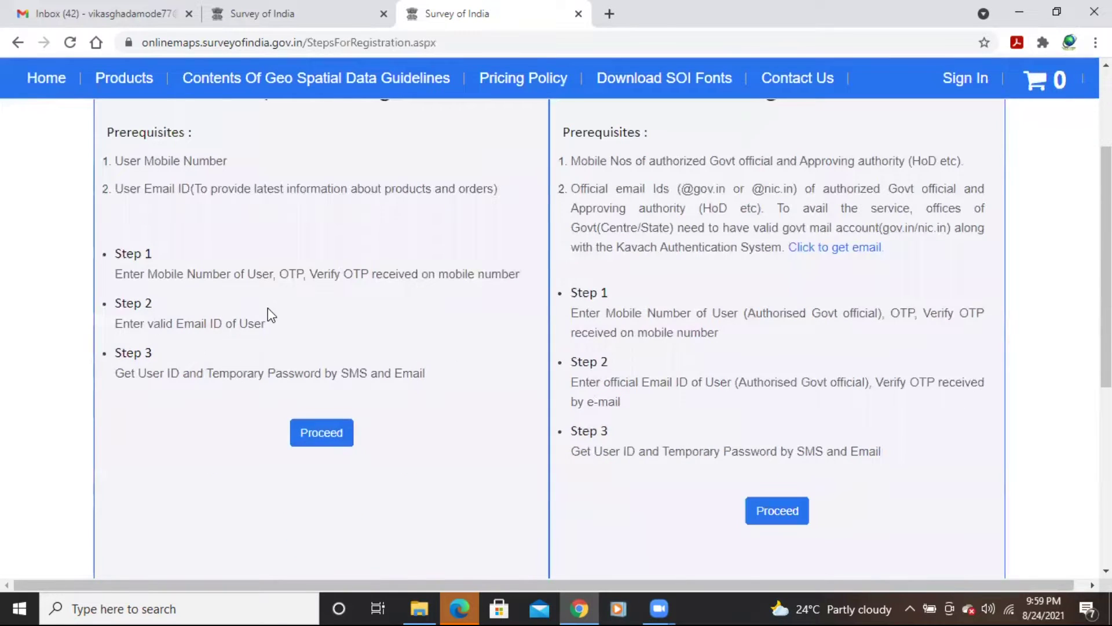
pyautogui.scroll(2, 268, 307)
pyautogui.scroll(-2, 336, 272)
pyautogui.moveTo(116, 274); pyautogui.dragTo(502, 273)
pyautogui.click(449, 310)
pyautogui.scroll(-1, 356, 314)
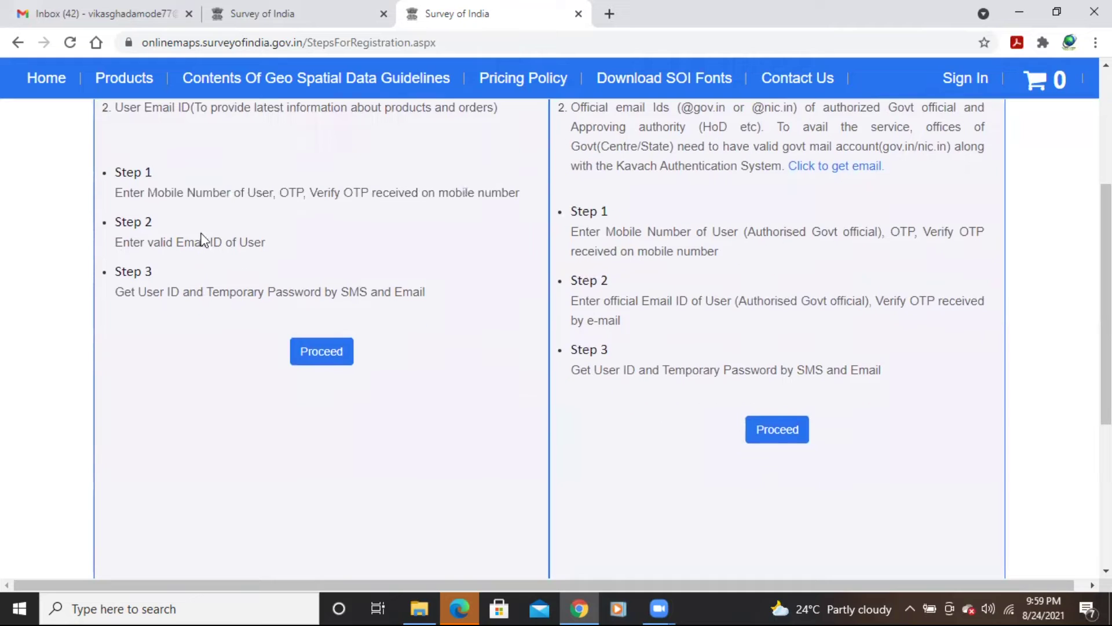
pyautogui.click(322, 363)
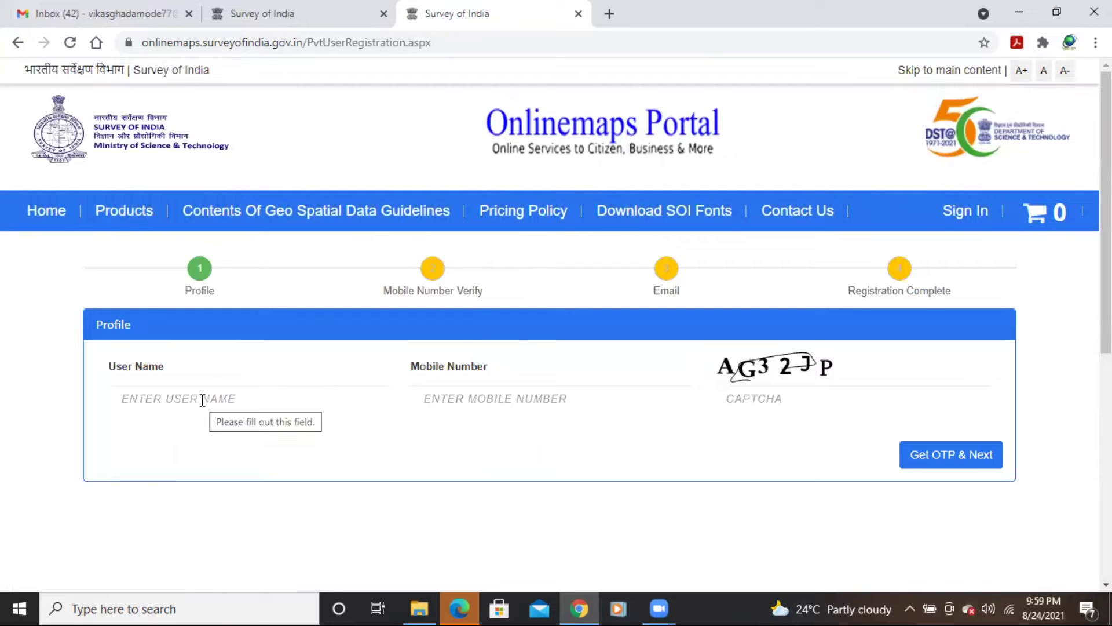
# Fill in the user's full name, mobile number and captcha, then request the OTP
pyautogui.click(202, 399)
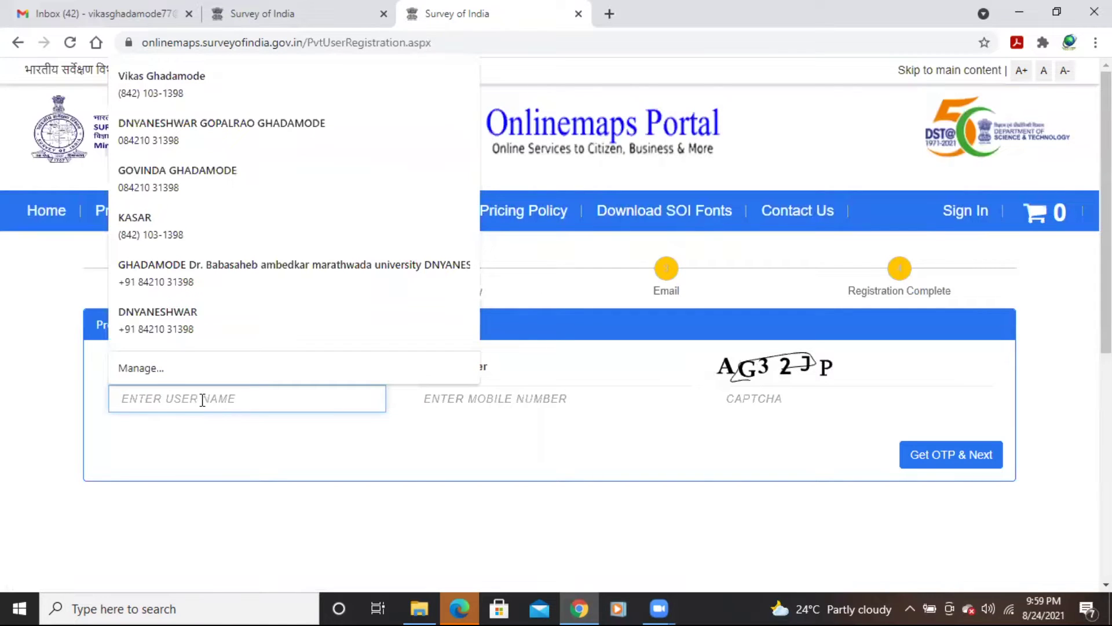
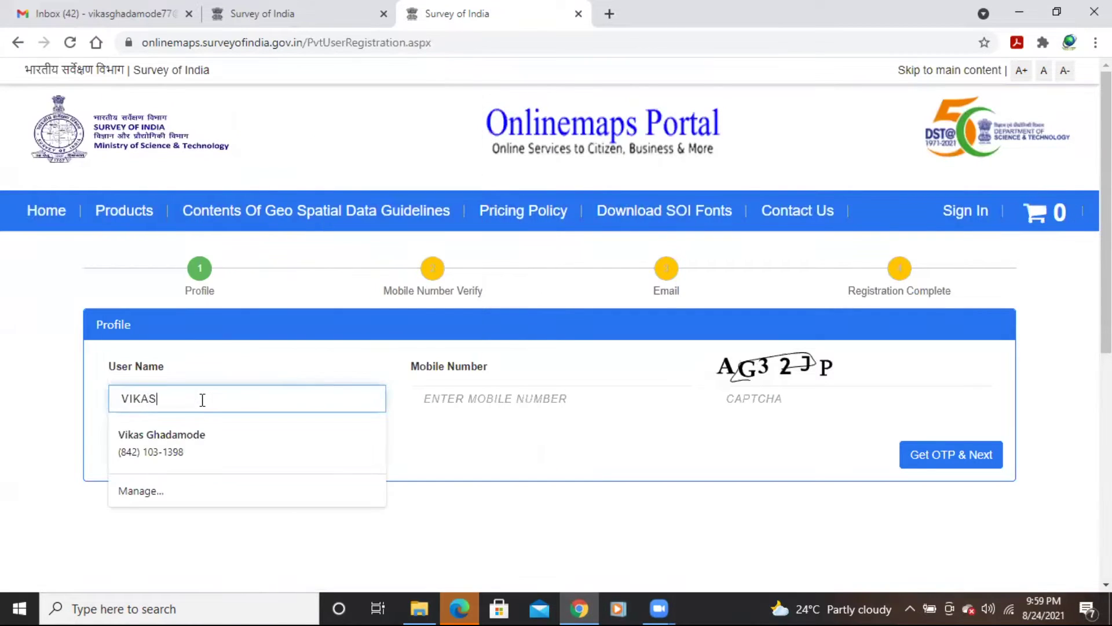
pyautogui.click(513, 403)
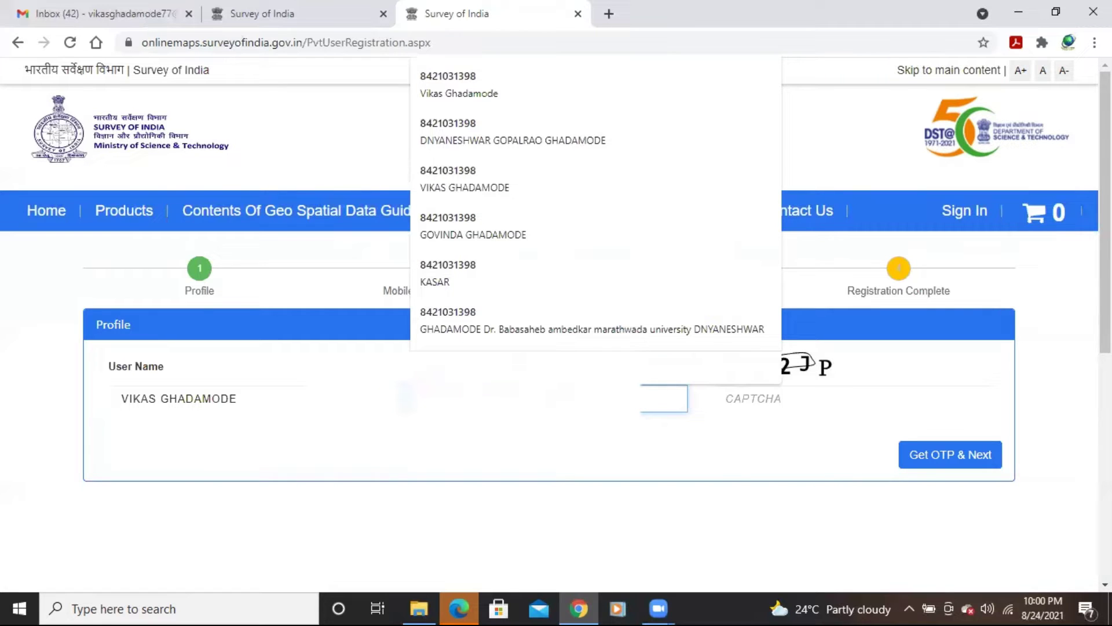
pyautogui.press('Escape')
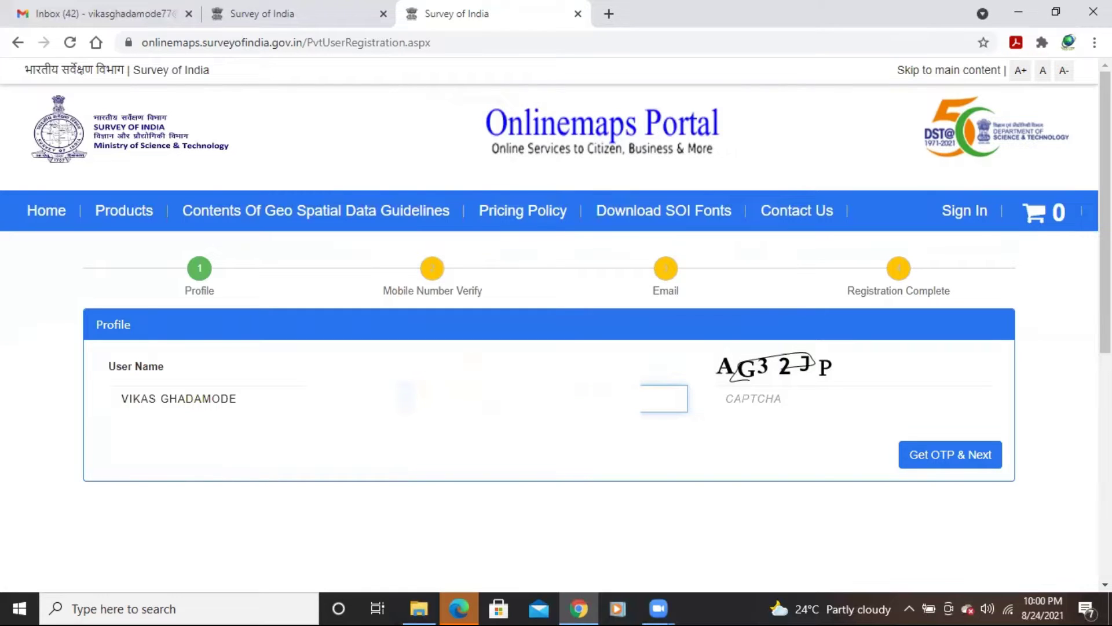
pyautogui.click(760, 407)
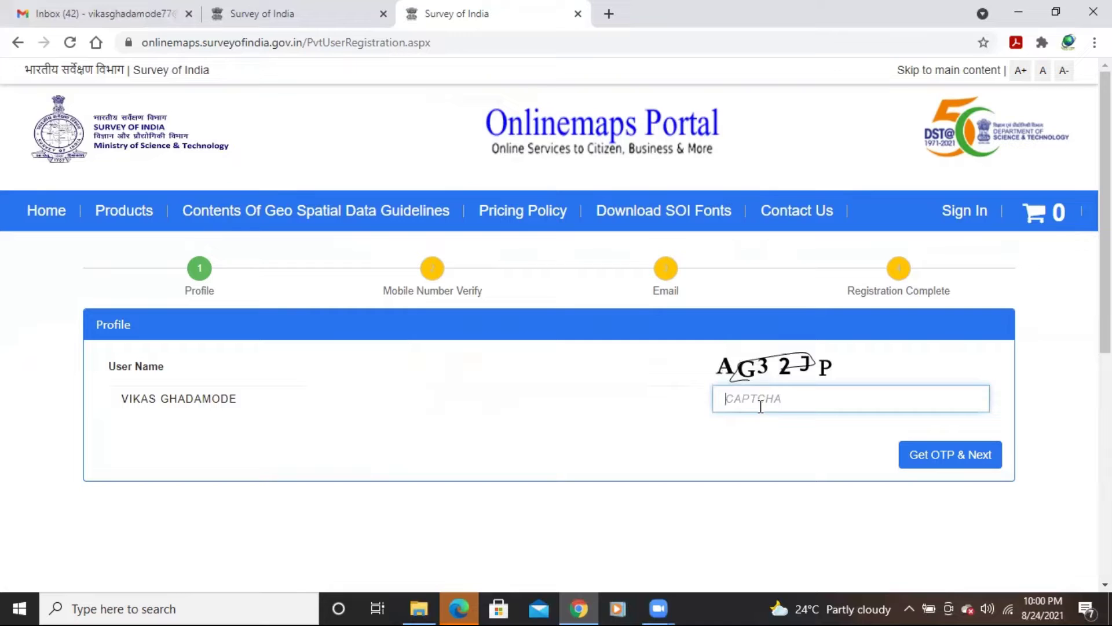
pyautogui.write('AG32JP')
pyautogui.click(938, 463)
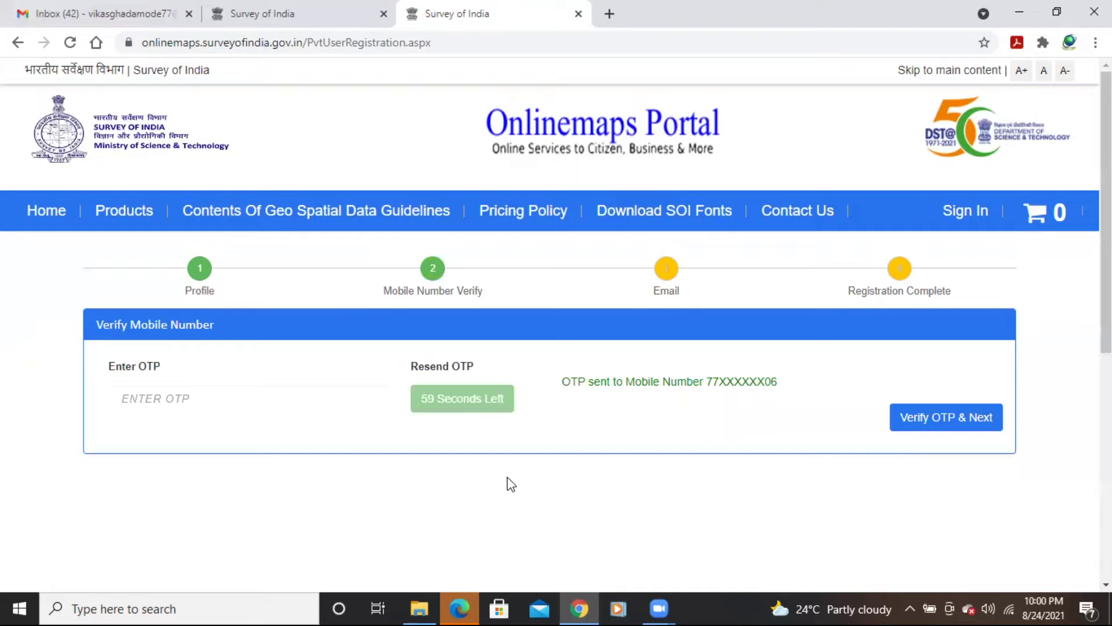
# Enter the six-digit OTP received by SMS and verify it to continue
pyautogui.click(243, 395)
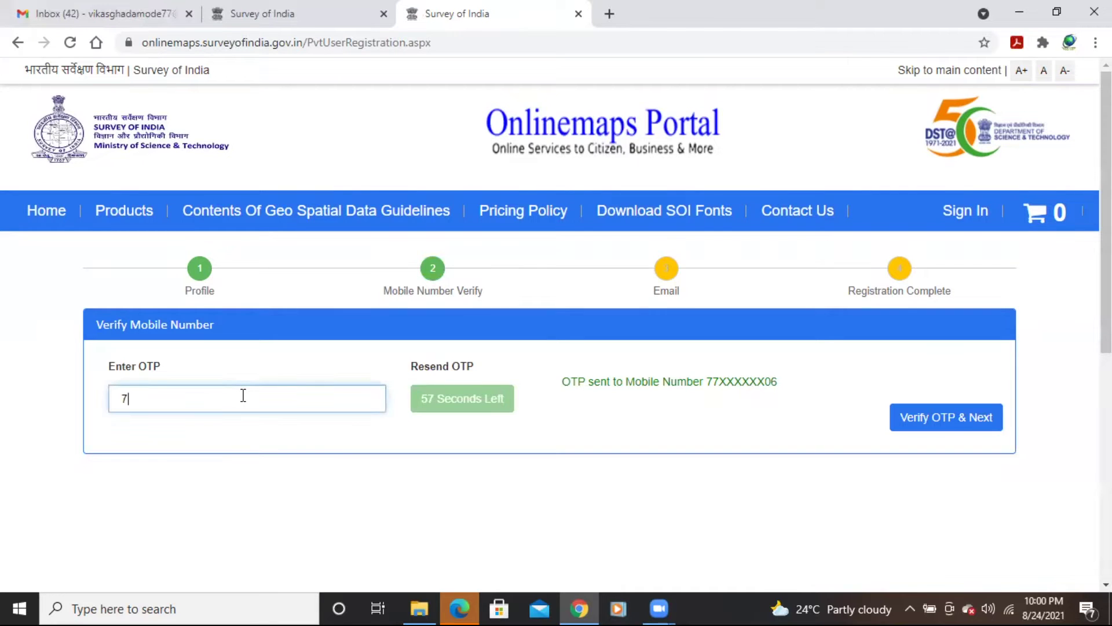
pyautogui.click(938, 424)
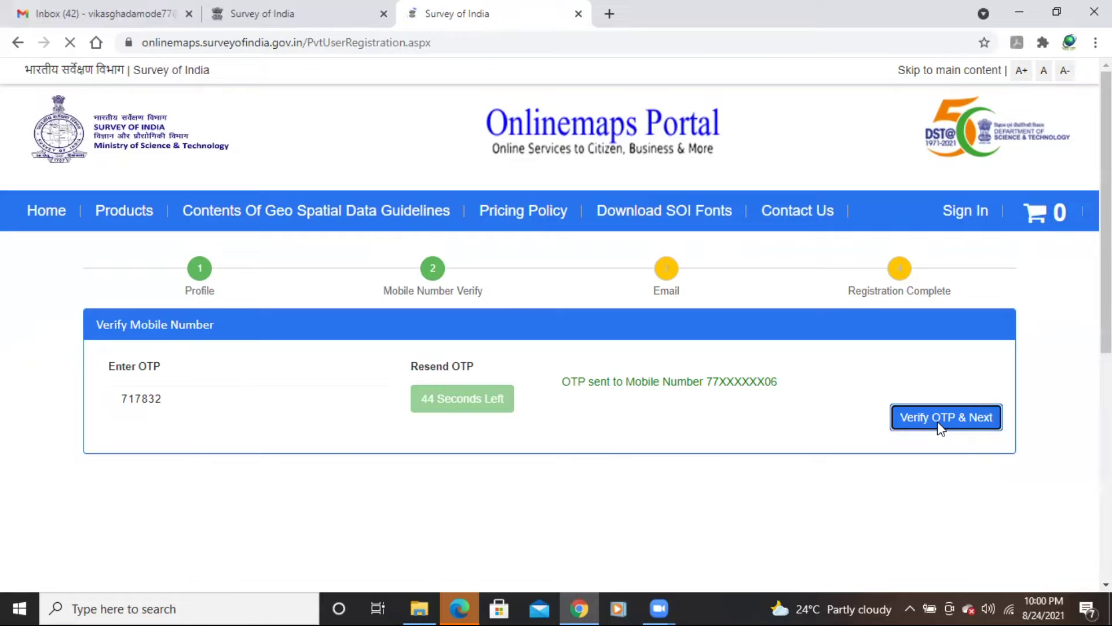
# Enter the user's e-mail address and the captcha, then verify the email
pyautogui.click(260, 404)
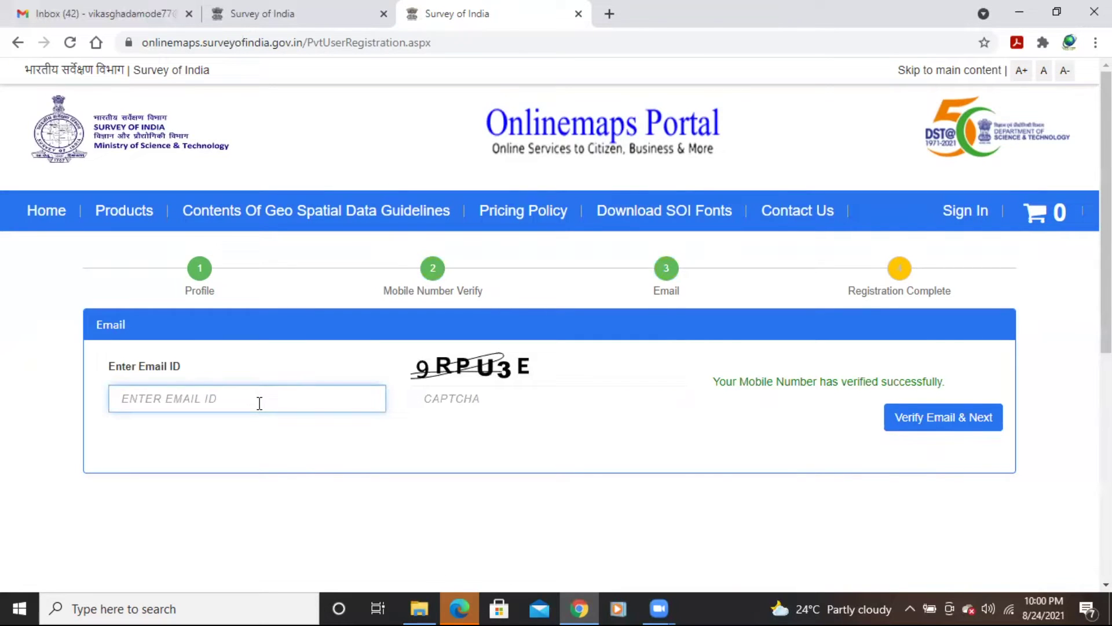
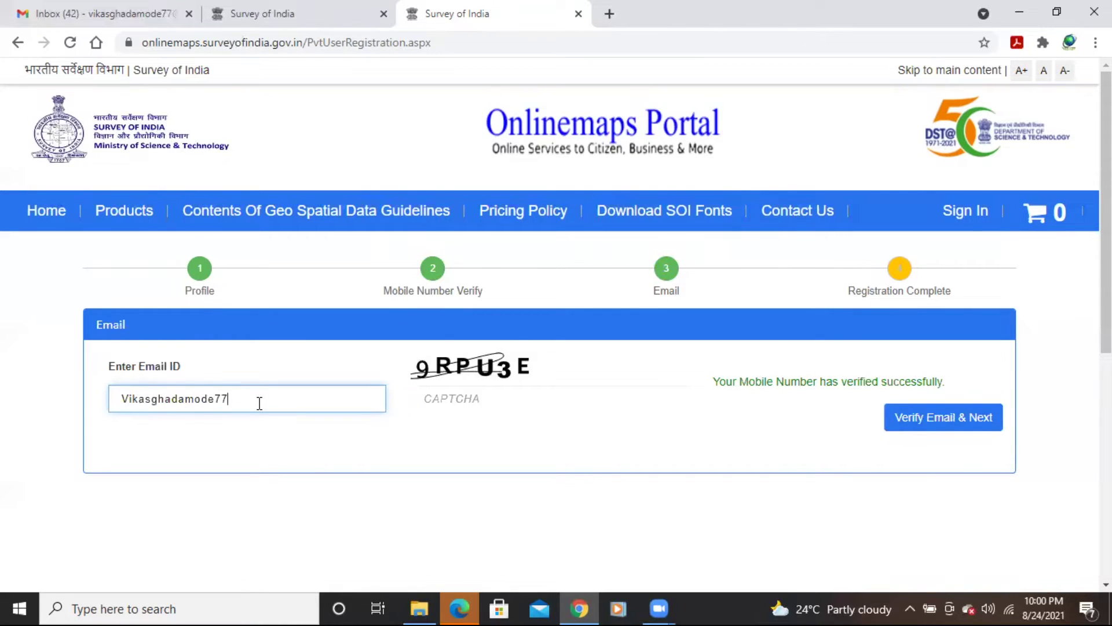
pyautogui.click(480, 393)
pyautogui.write('9R')
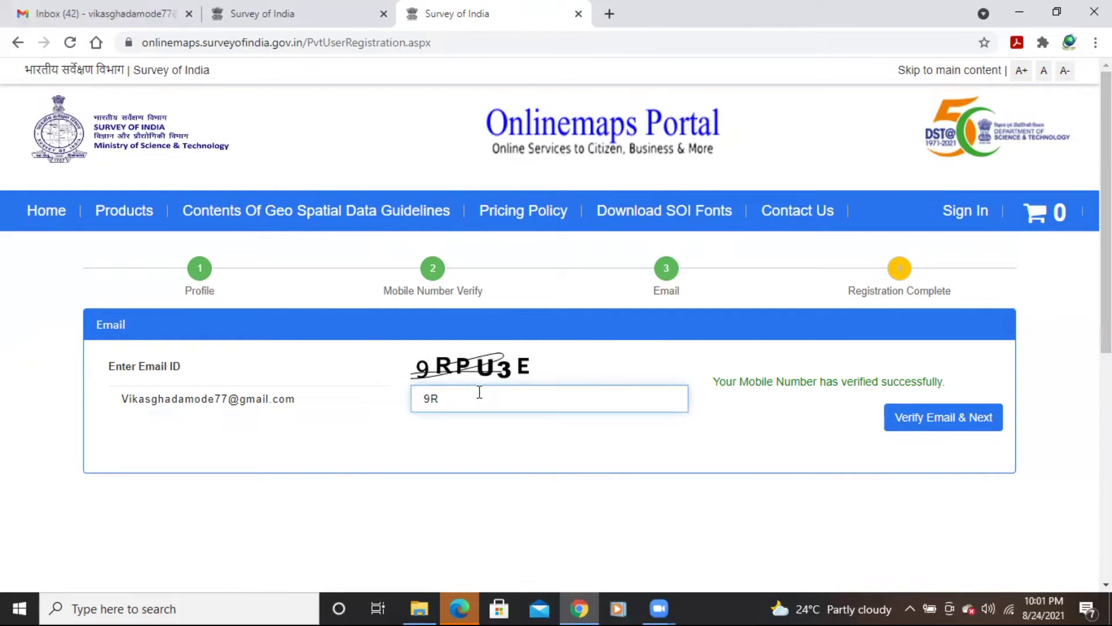
pyautogui.write('PU')
pyautogui.click(933, 422)
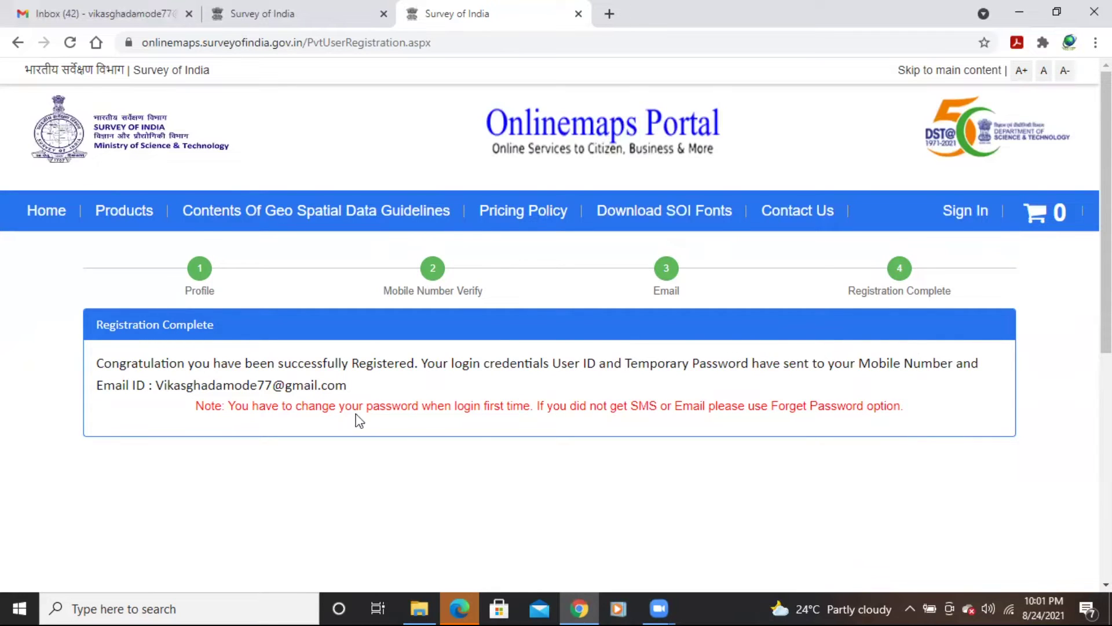
# Locate the User ID in the Onlinemaps welcome email in Gmail, then return to the portal tab
pyautogui.click(142, 13)
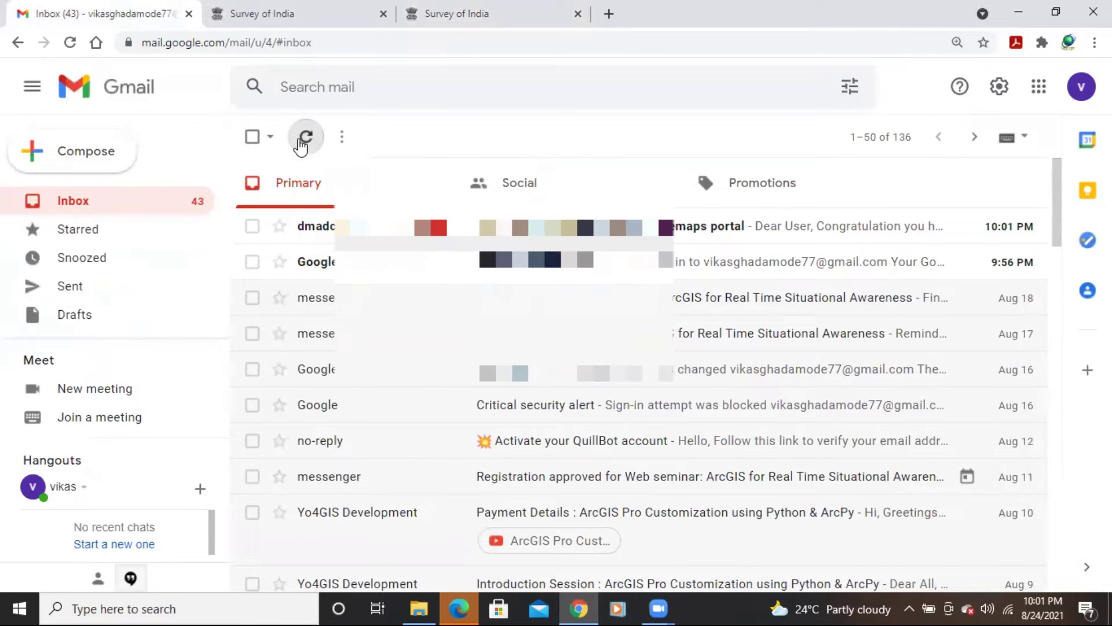
pyautogui.click(501, 239)
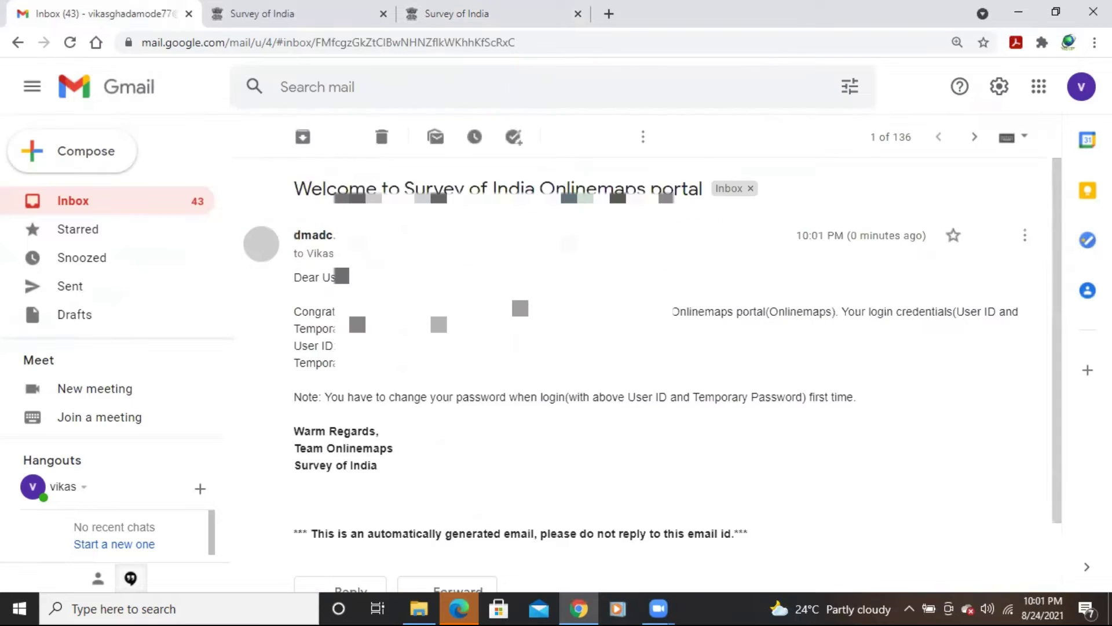
pyautogui.scroll(-2, 328, 278)
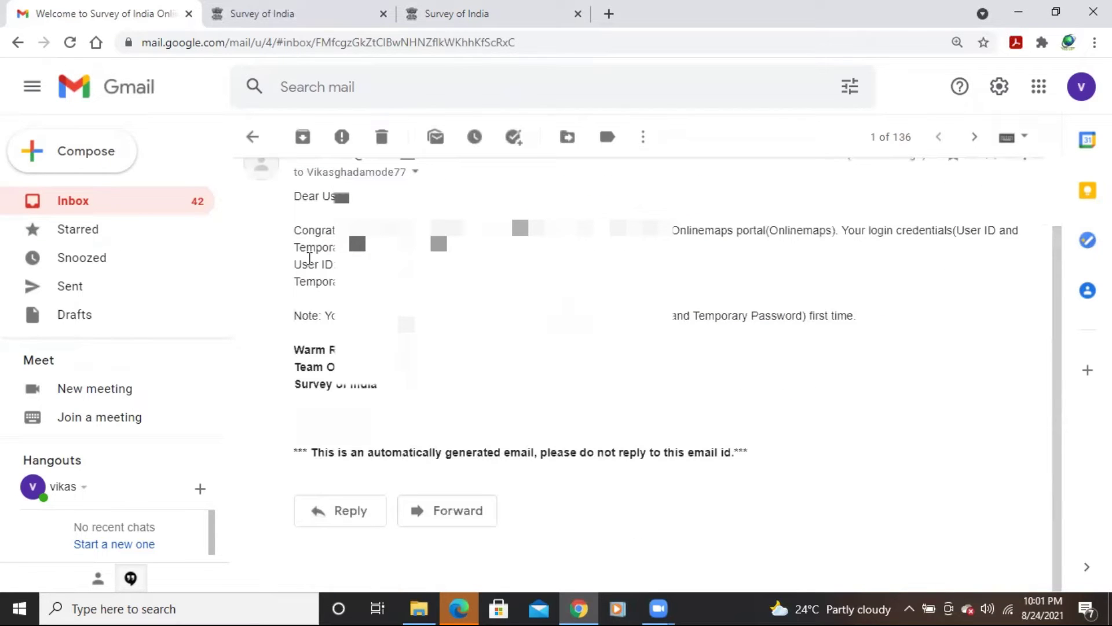
pyautogui.moveTo(335, 264); pyautogui.dragTo(398, 264)
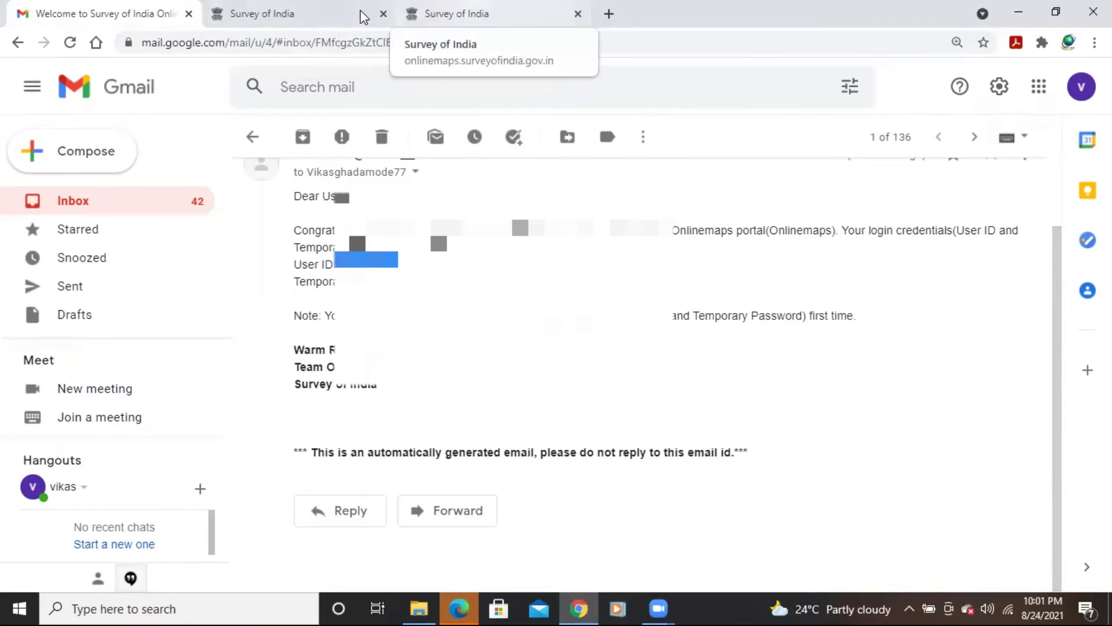
pyautogui.click(455, 14)
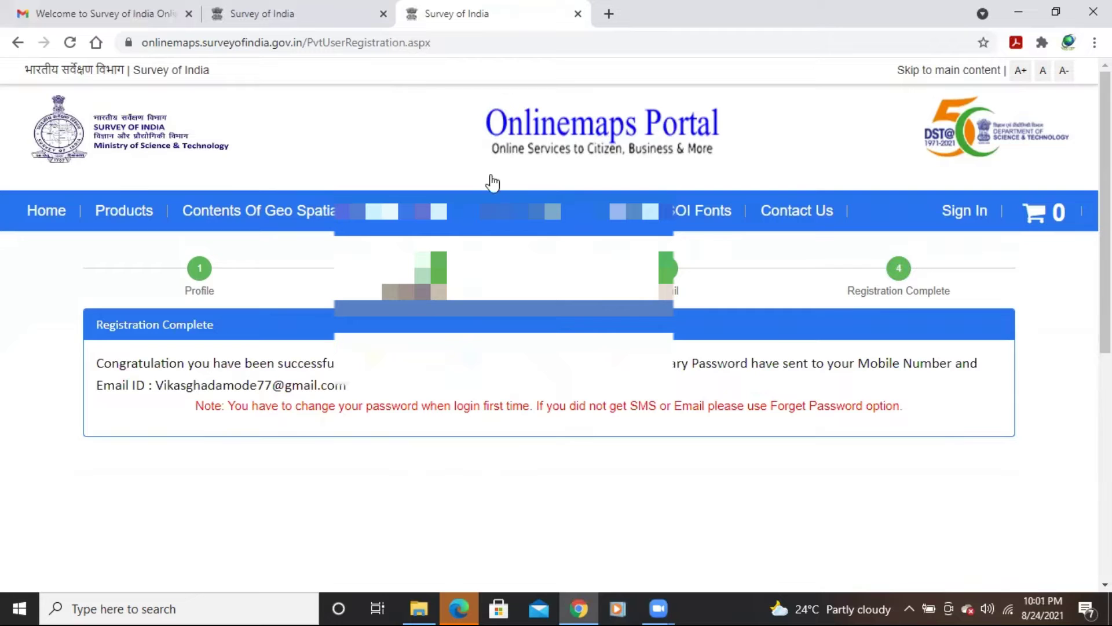
# On the login form, check the autofilled mobile number against the email and enter the captcha
pyautogui.click(964, 212)
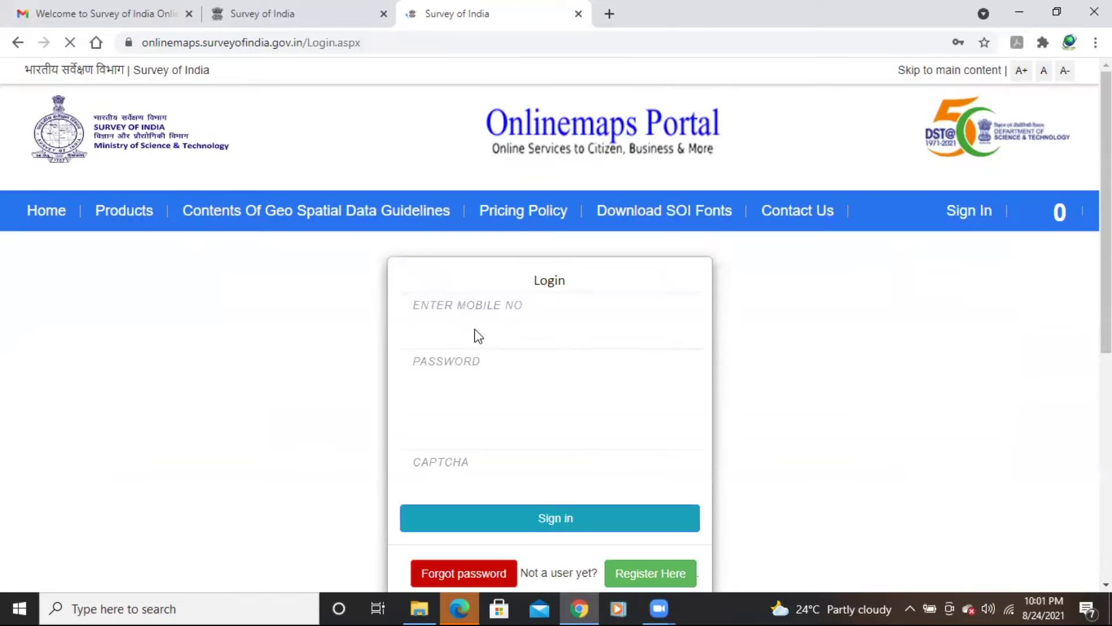
pyautogui.doubleClick(481, 305)
pyautogui.press('End')
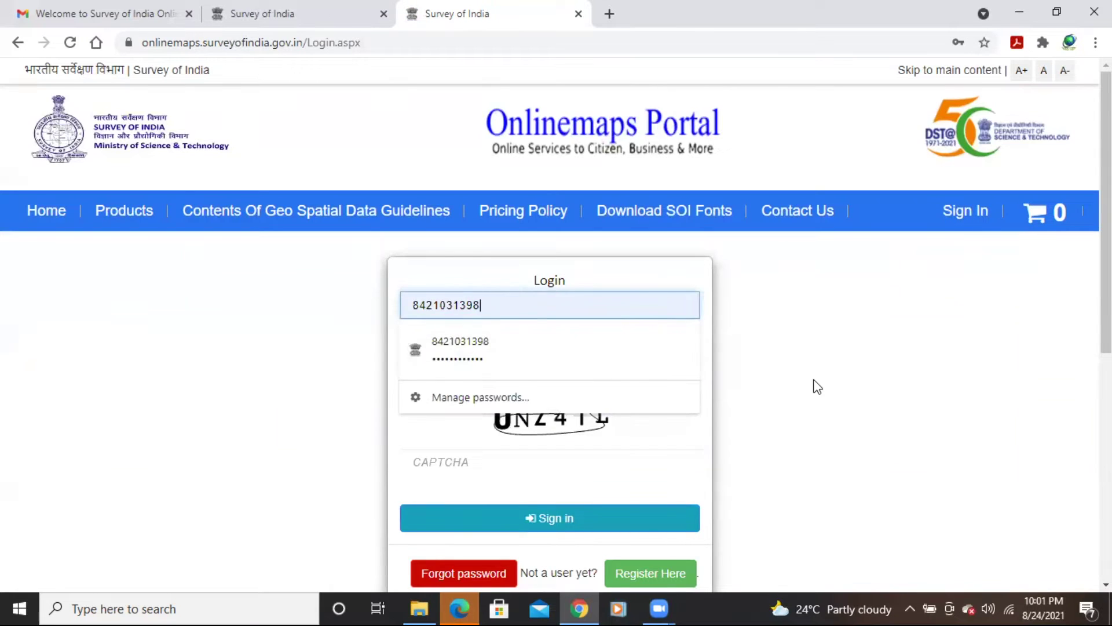
pyautogui.hotkey('ctrl', 'a')
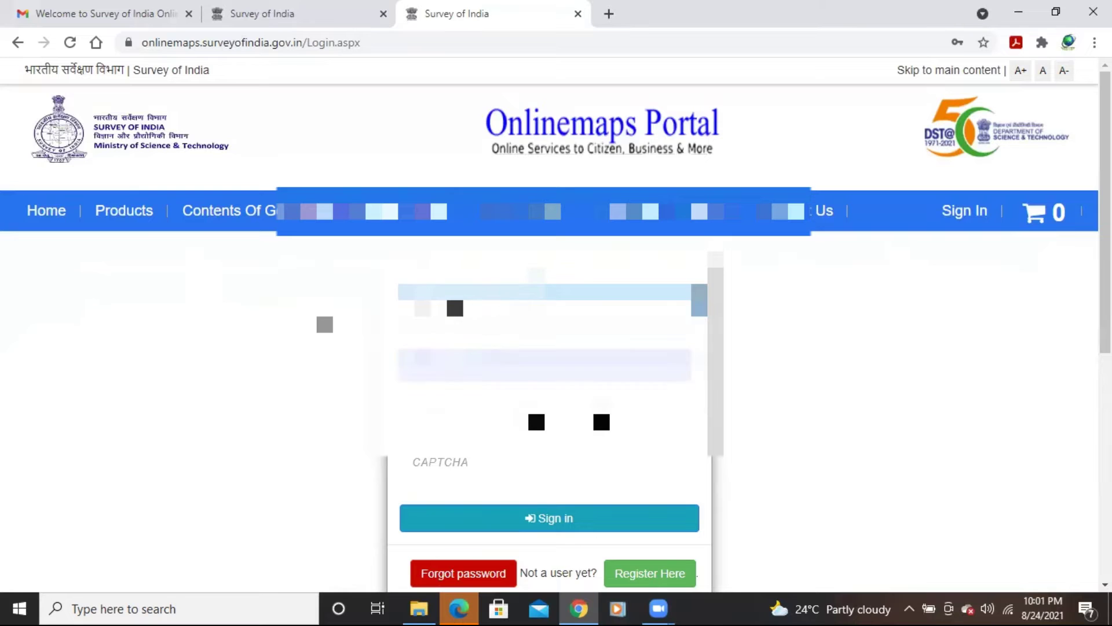
pyautogui.click(137, 14)
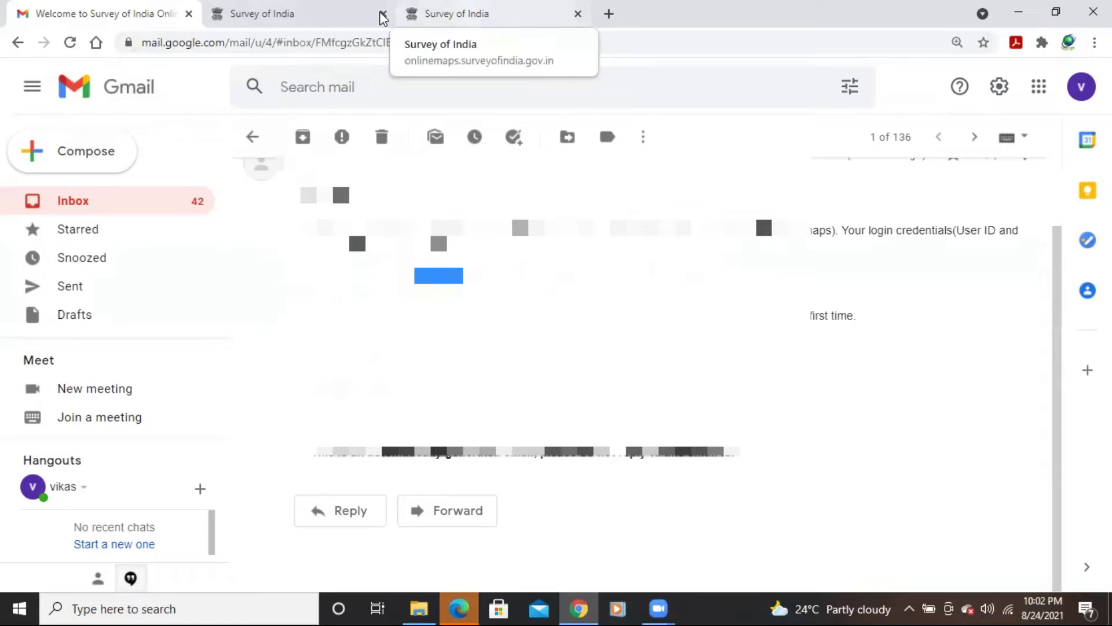
pyautogui.click(451, 14)
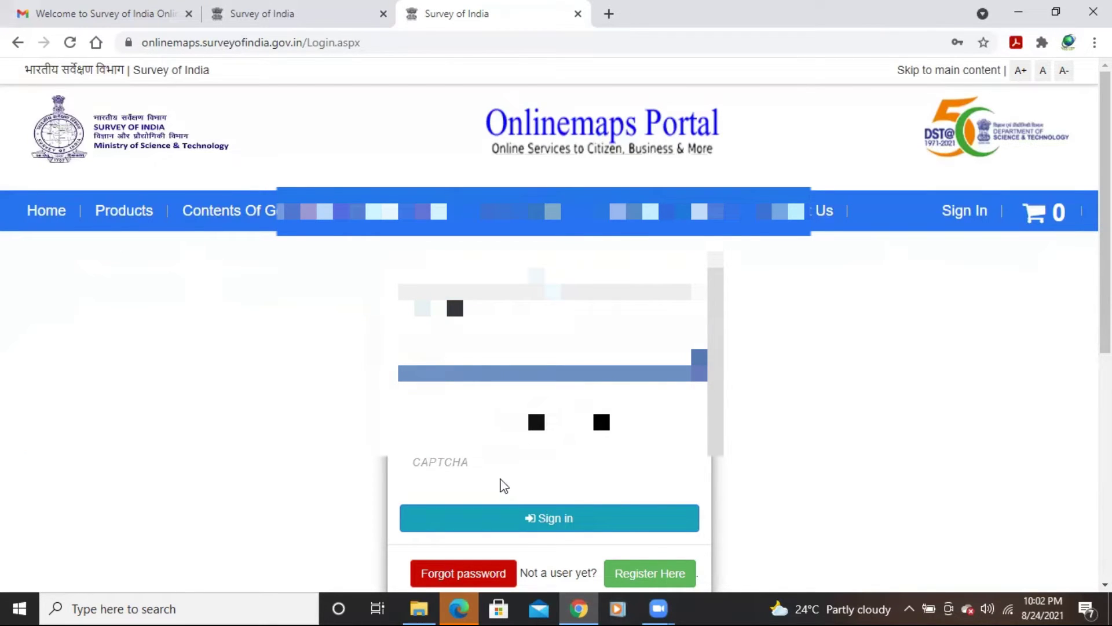
pyautogui.click(498, 462)
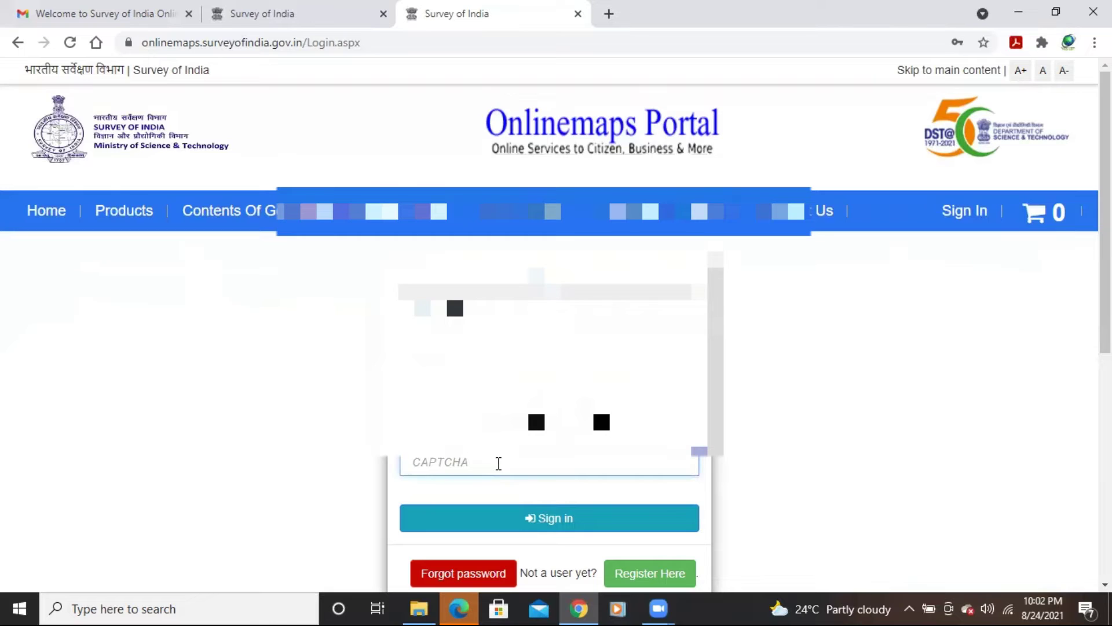
pyautogui.write('UNZ4TL')
# Sign in with the temporary password, set a new password, and acknowledge the change alert
pyautogui.click(561, 525)
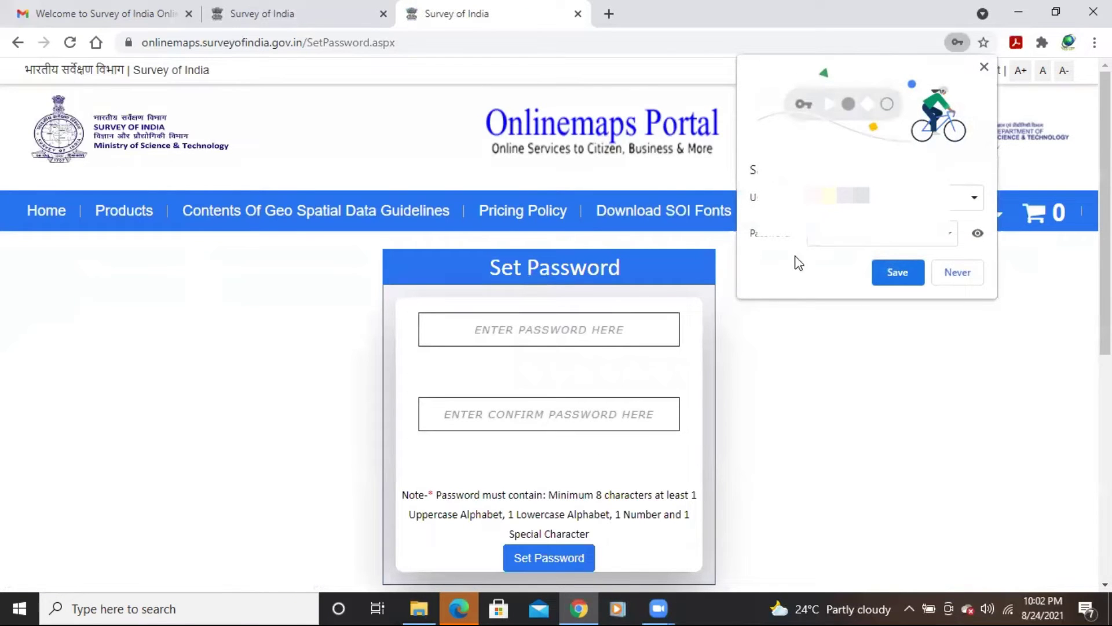
pyautogui.click(898, 274)
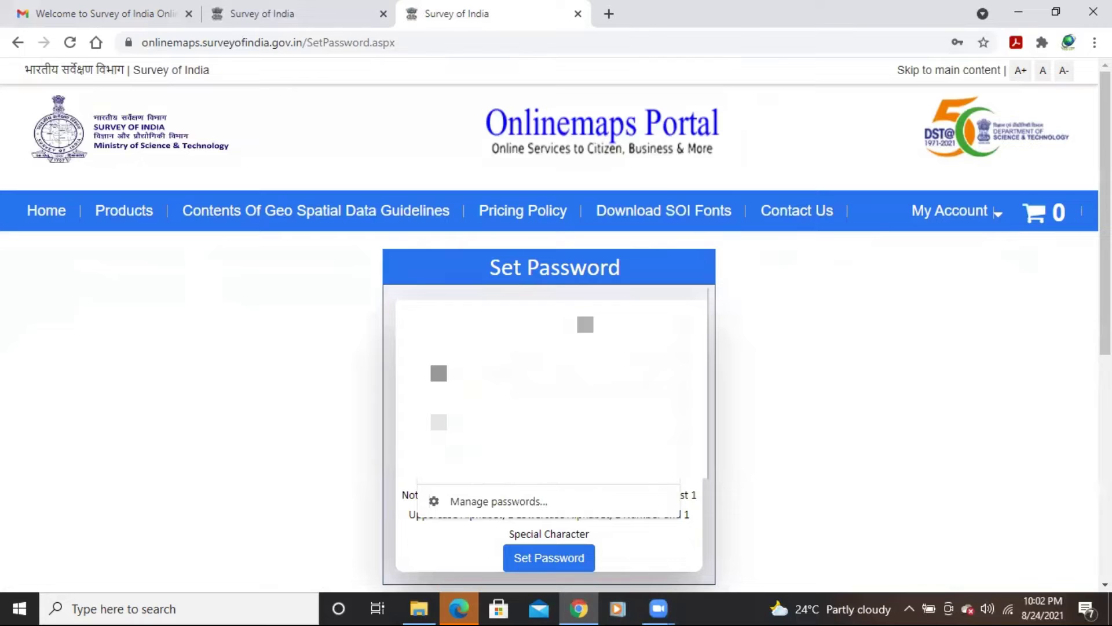
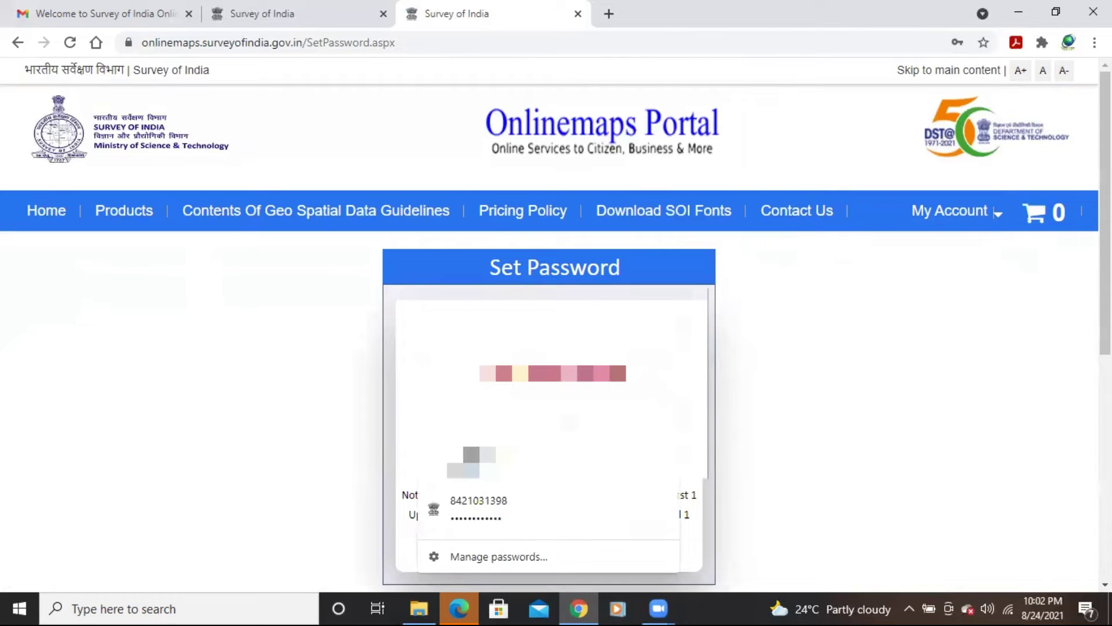
pyautogui.press('Tab')
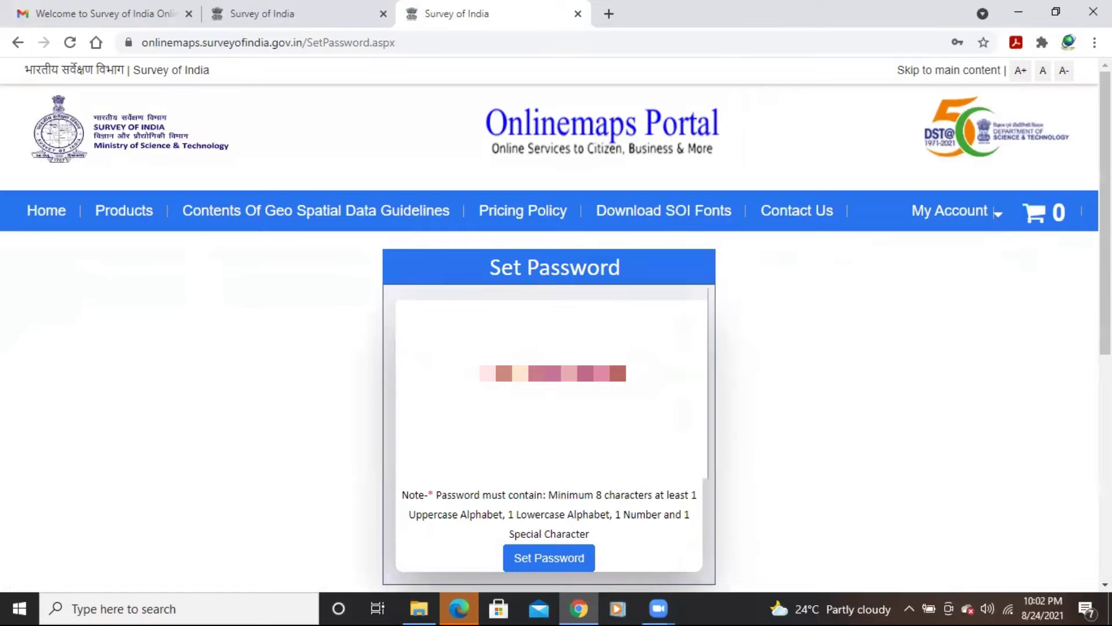
pyautogui.click(566, 560)
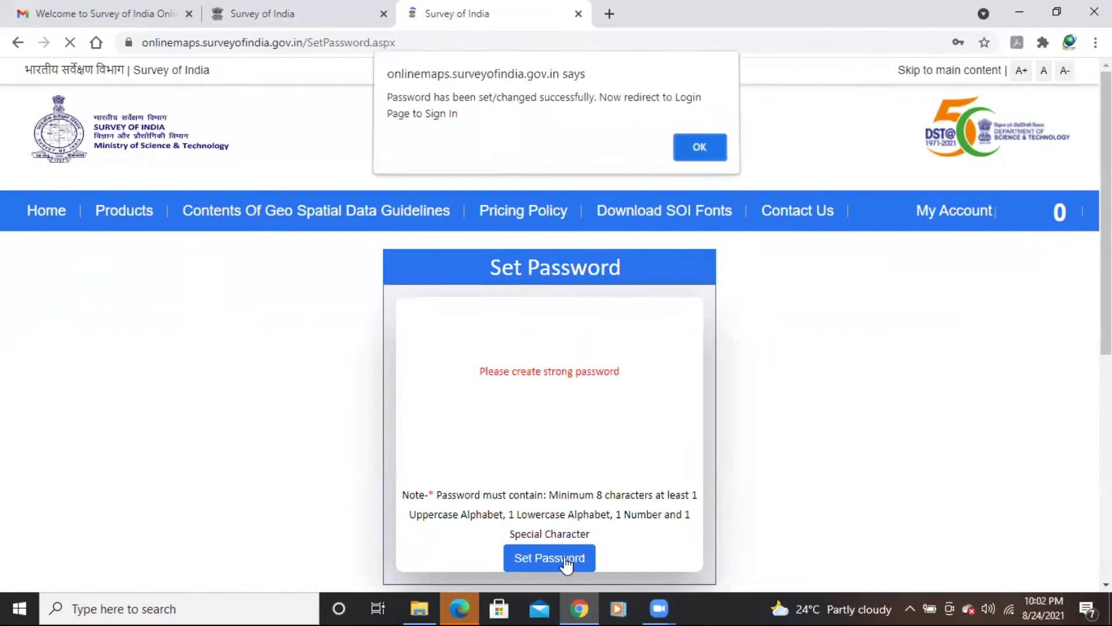
pyautogui.click(690, 148)
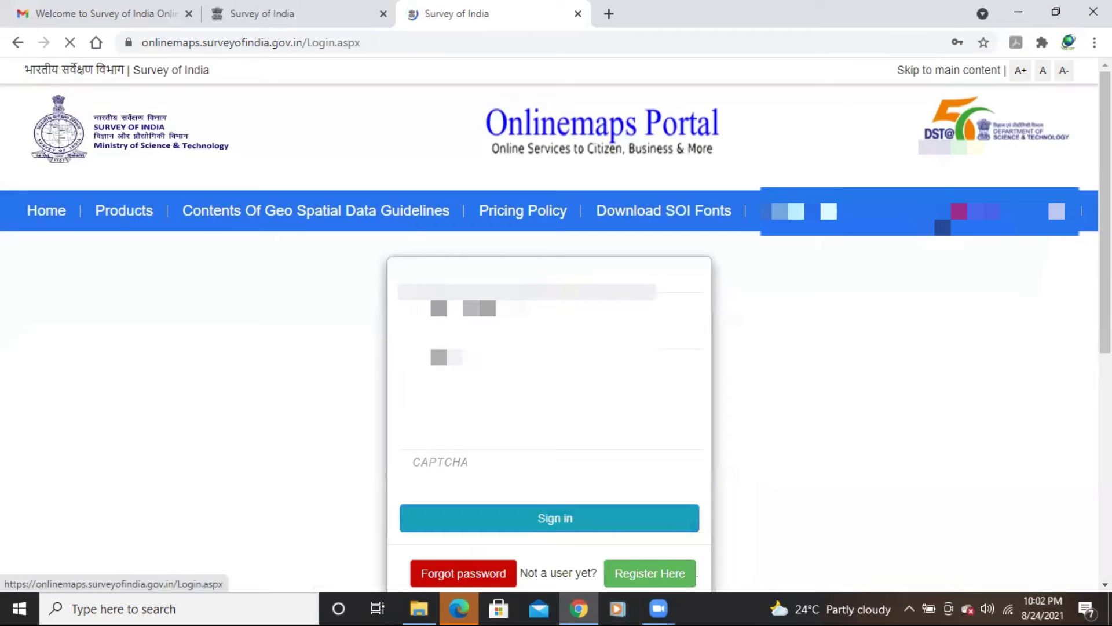
# Save the new password in Chrome, enter the captcha and sign in to the account
pyautogui.click(872, 276)
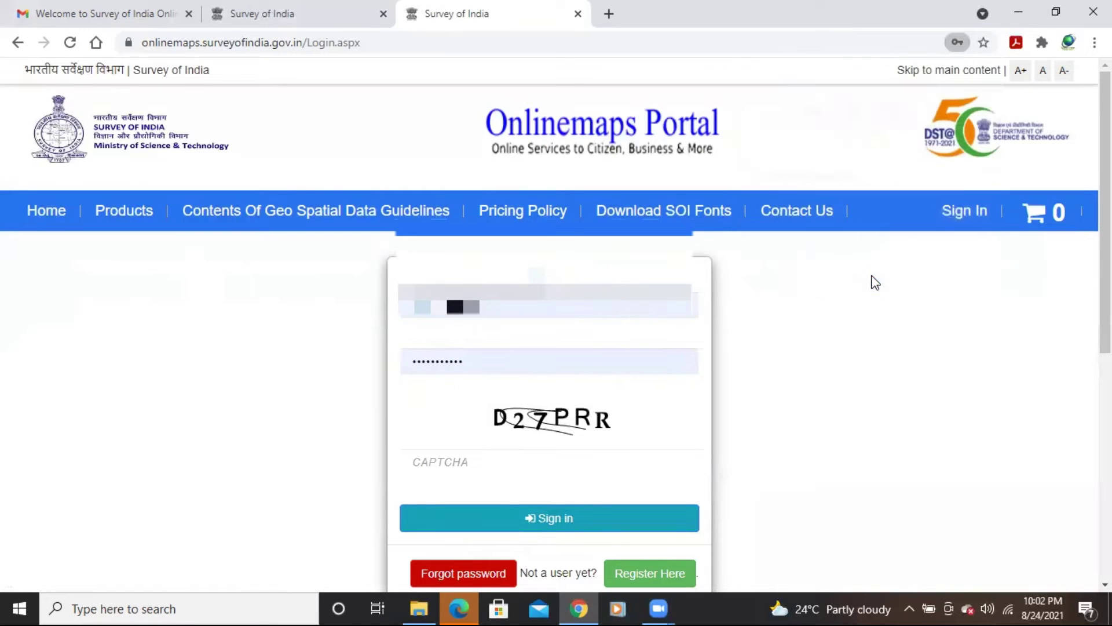
pyautogui.scroll(-1, 570, 405)
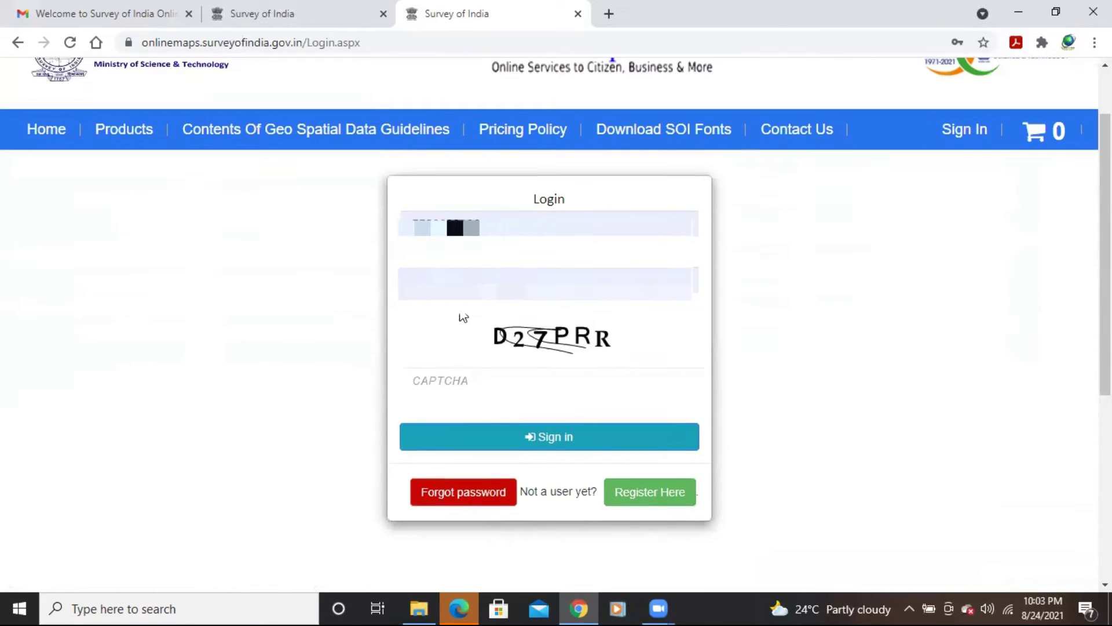
pyautogui.click(496, 385)
pyautogui.write('D27PRR')
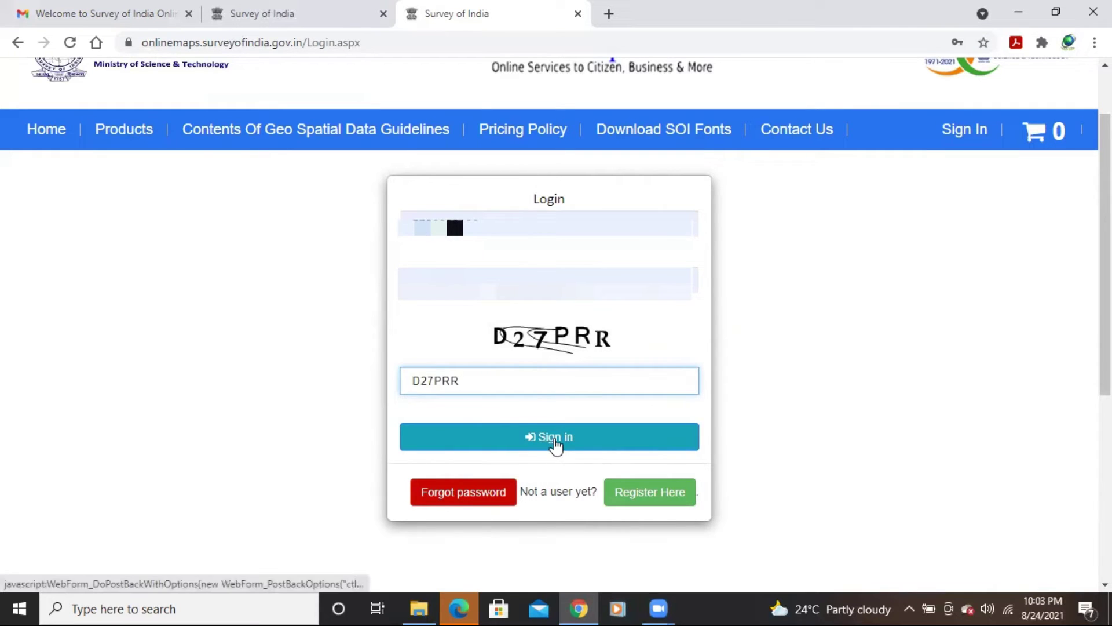
pyautogui.click(555, 443)
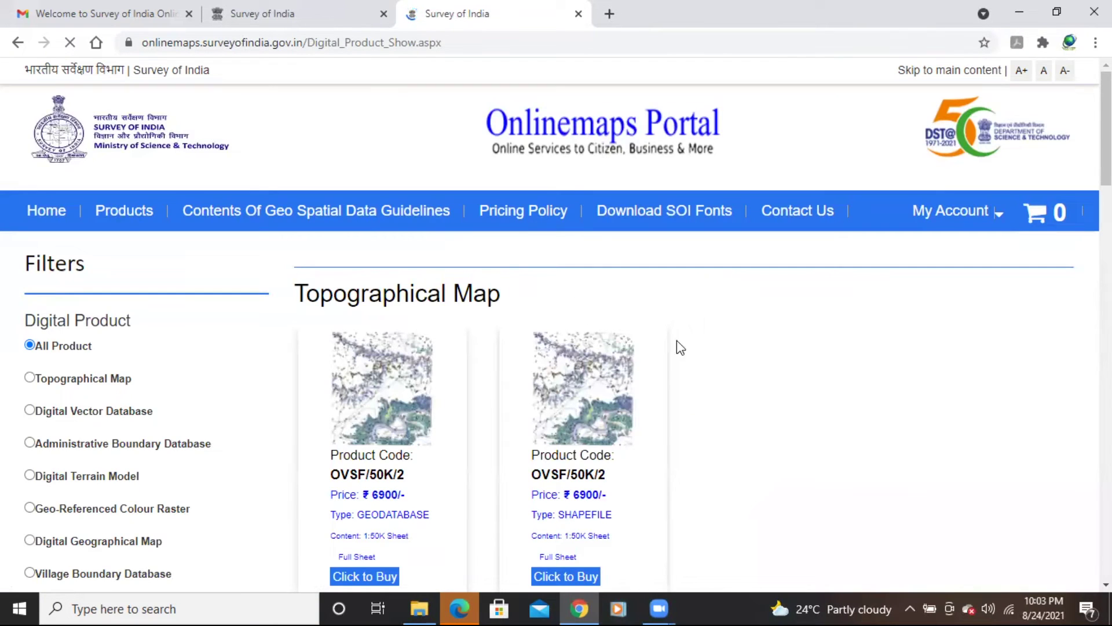
# Filter the product list to show only Open Series Map (Free Pdf)
pyautogui.scroll(-5, 242, 340)
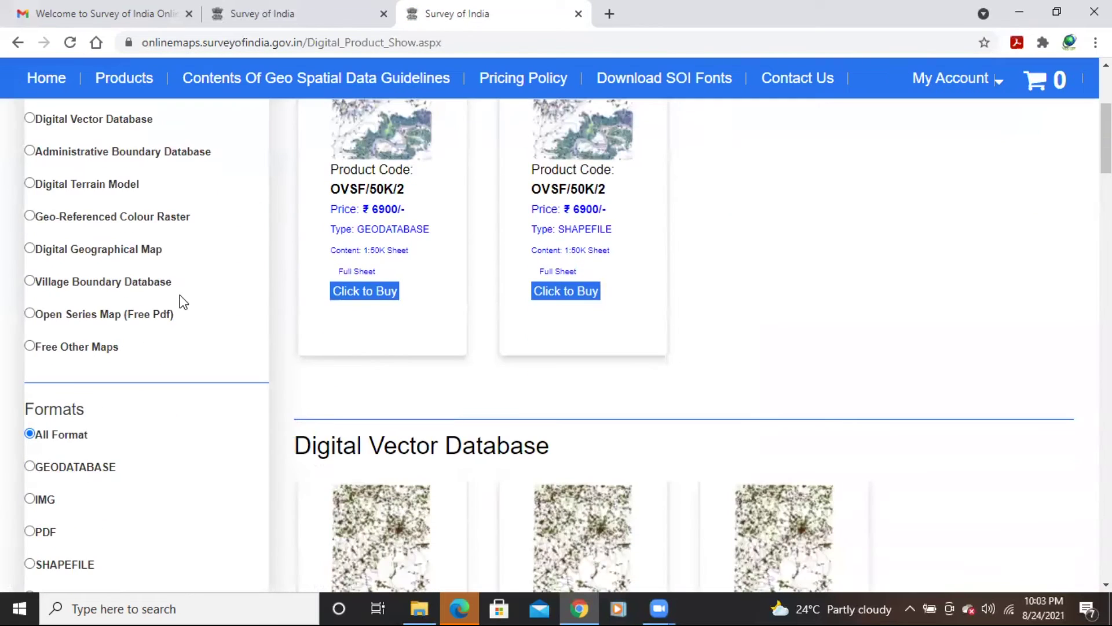
pyautogui.scroll(4, 159, 339)
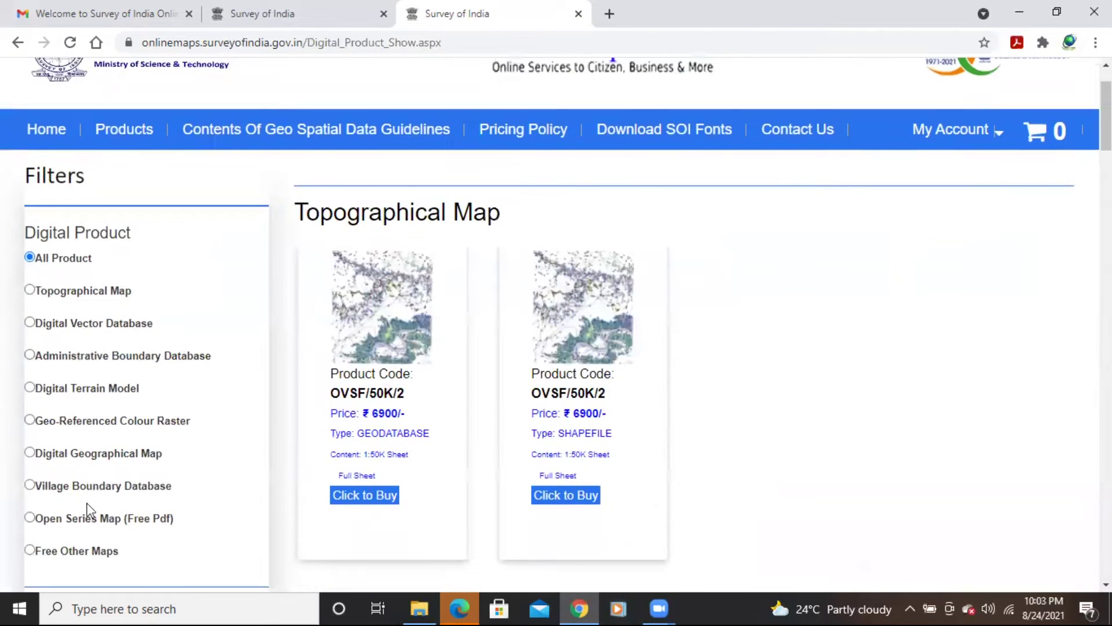
pyautogui.click(30, 517)
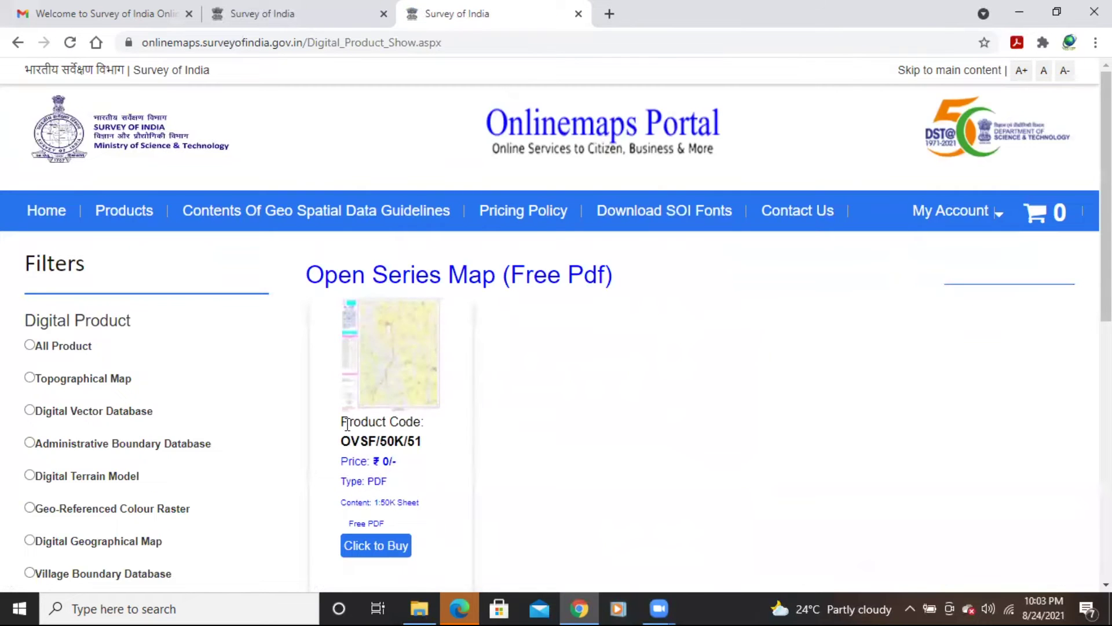
# Return to the portal home page
pyautogui.scroll(-1, 405, 457)
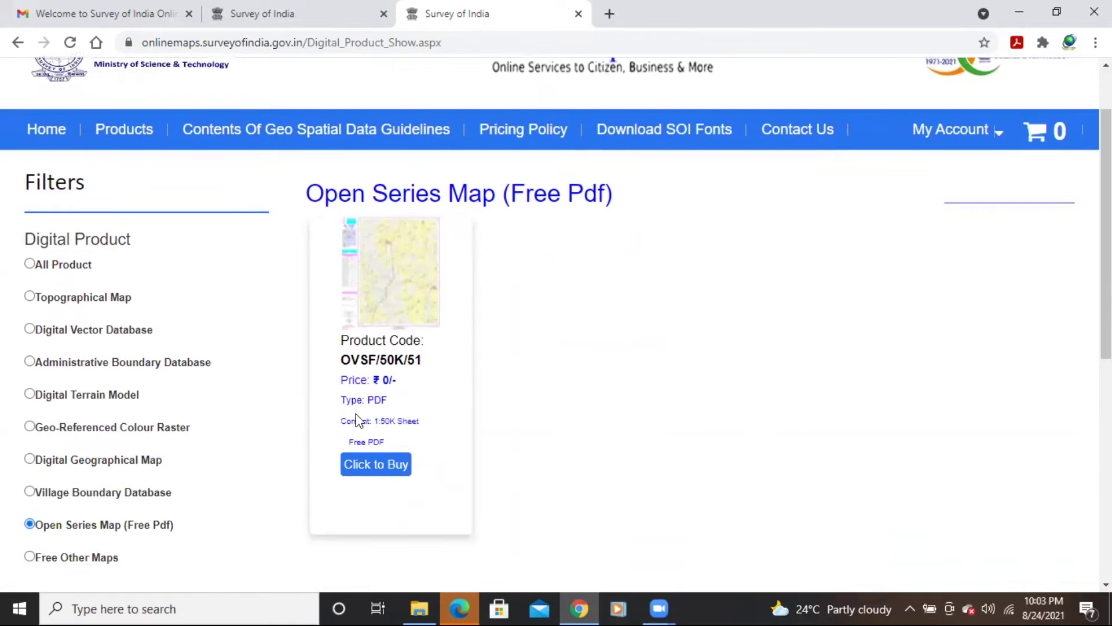
pyautogui.scroll(2, 286, 384)
pyautogui.click(54, 220)
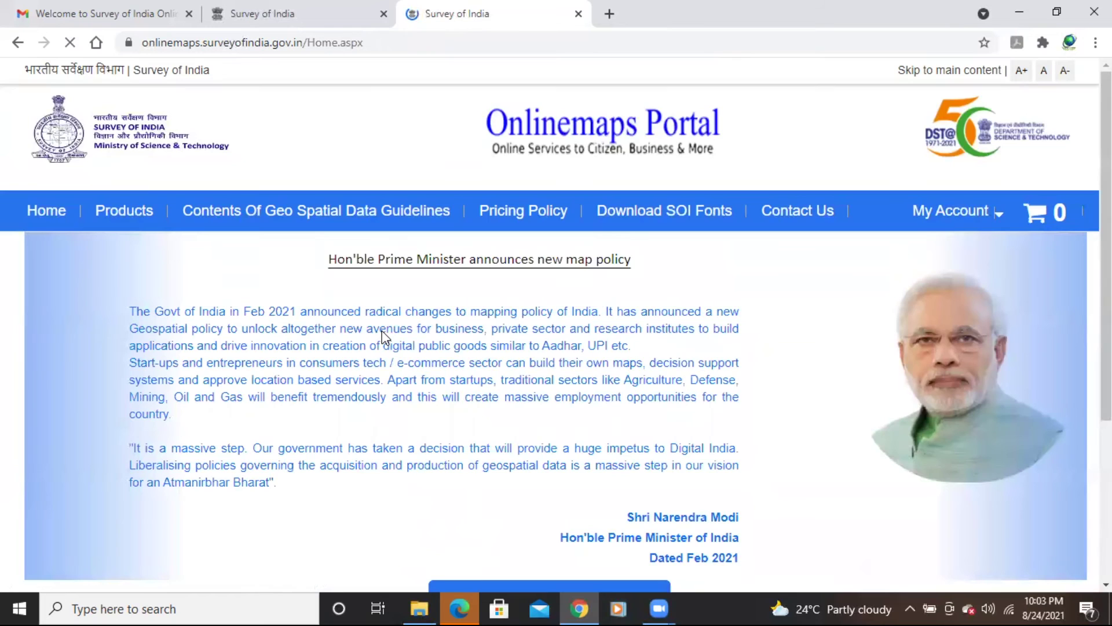
# Open the Open Series Map (Free PDF) page from the home page cards
pyautogui.scroll(-8, 385, 335)
pyautogui.scroll(-8, 389, 389)
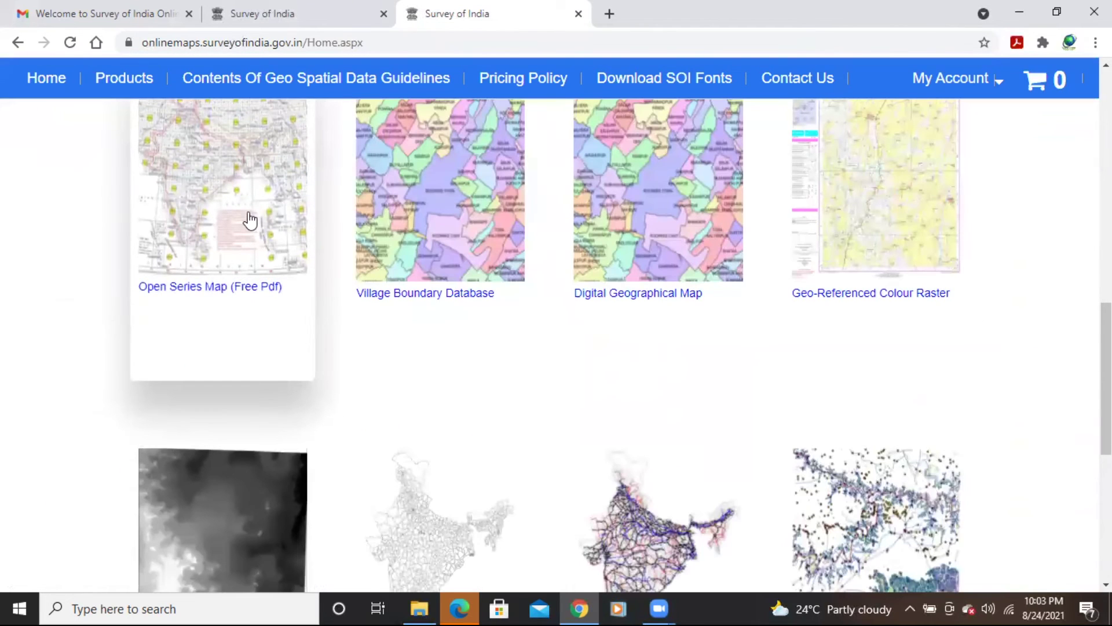
pyautogui.click(251, 220)
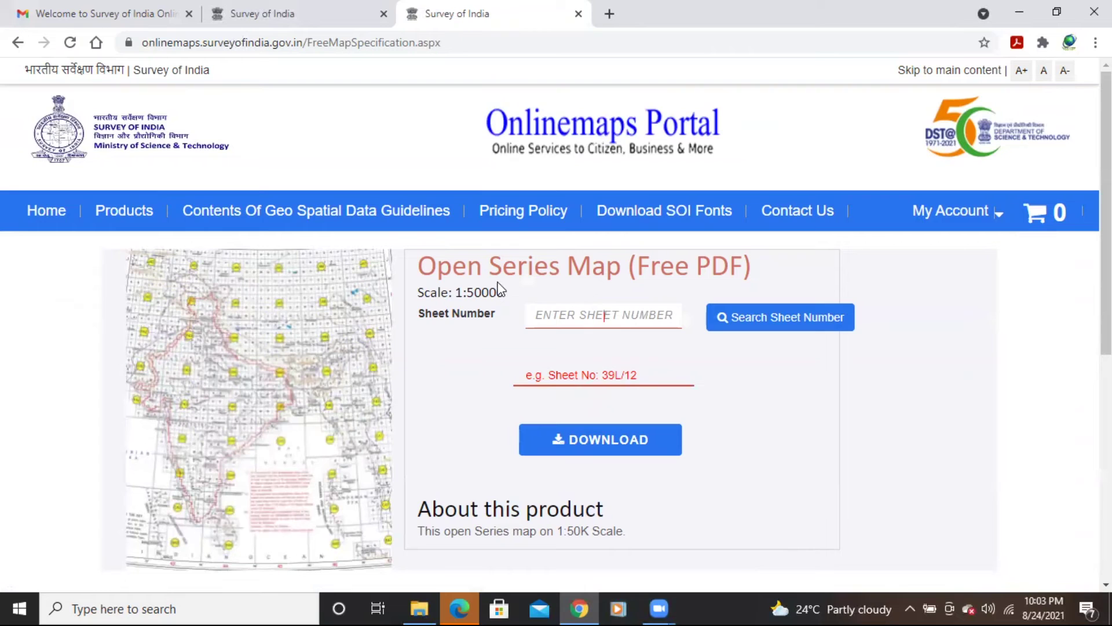
# Bring up the 1:50000 sheet search by state and district
pyautogui.moveTo(455, 293); pyautogui.dragTo(511, 293)
pyautogui.click(565, 325)
pyautogui.click(784, 325)
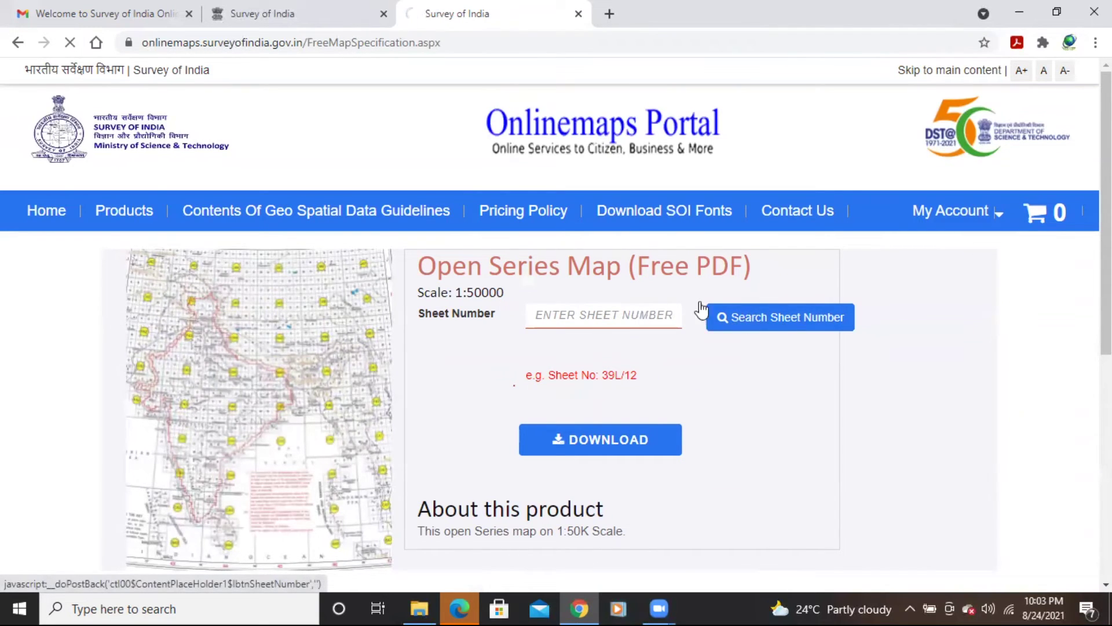